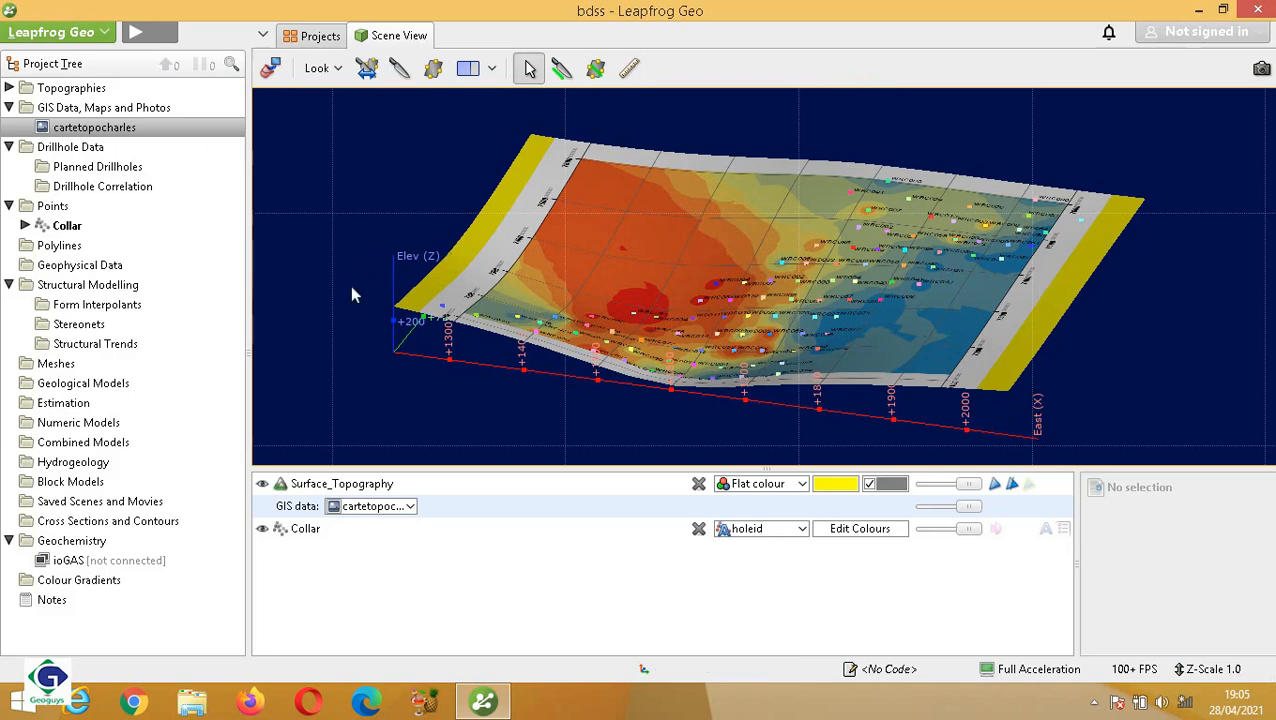
- Start a drillhole data import and choose Collar.csv from the CSV folder as the collar file
click(10, 147)
click(61, 152)
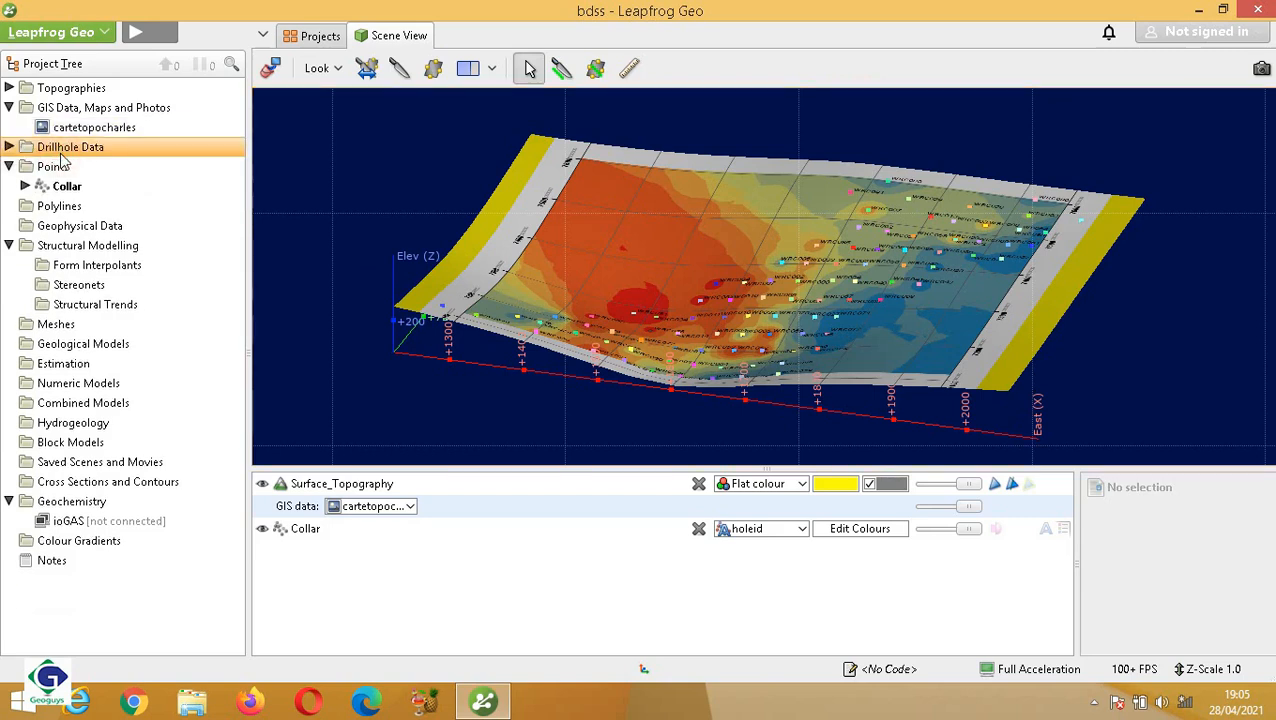
right_click(62, 158)
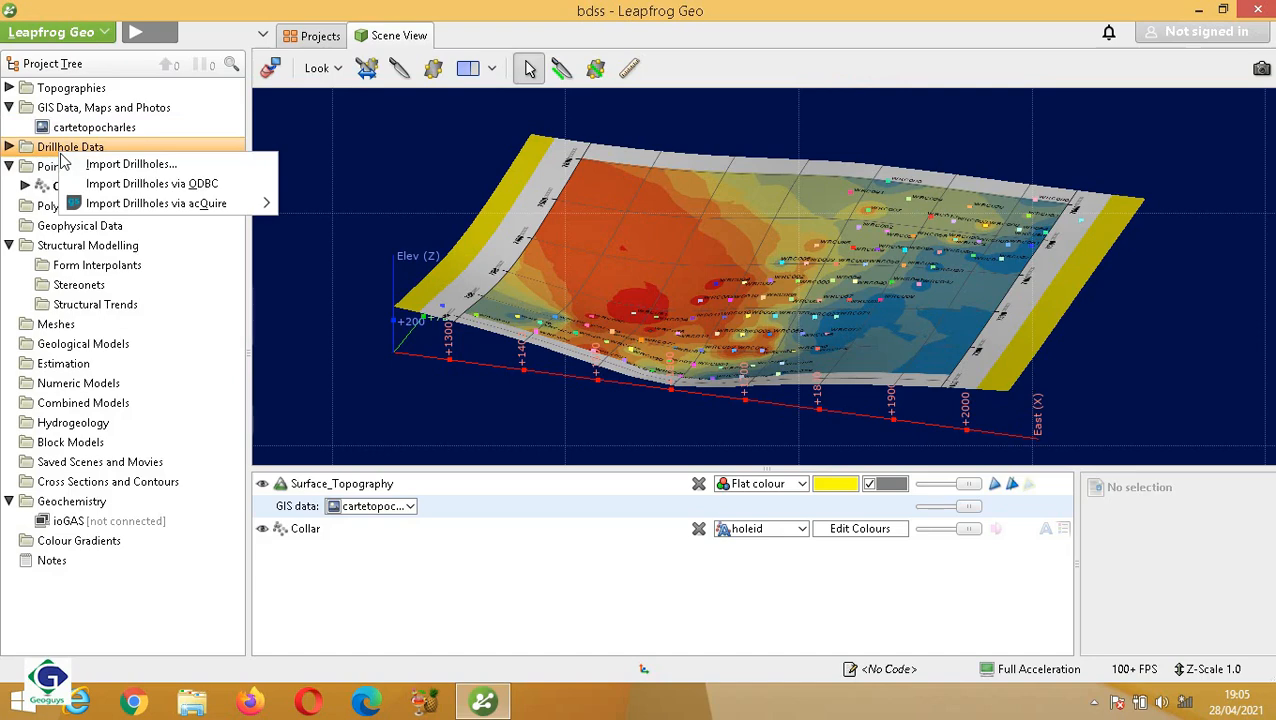
click(100, 169)
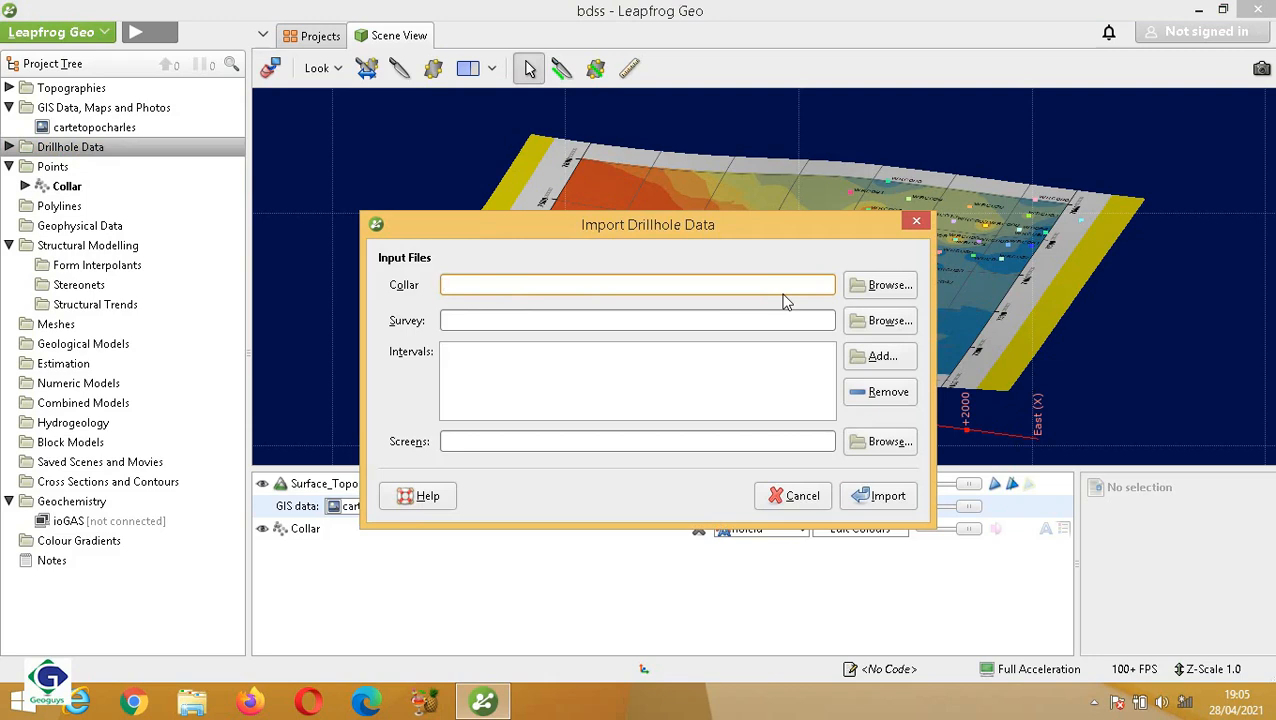
click(886, 287)
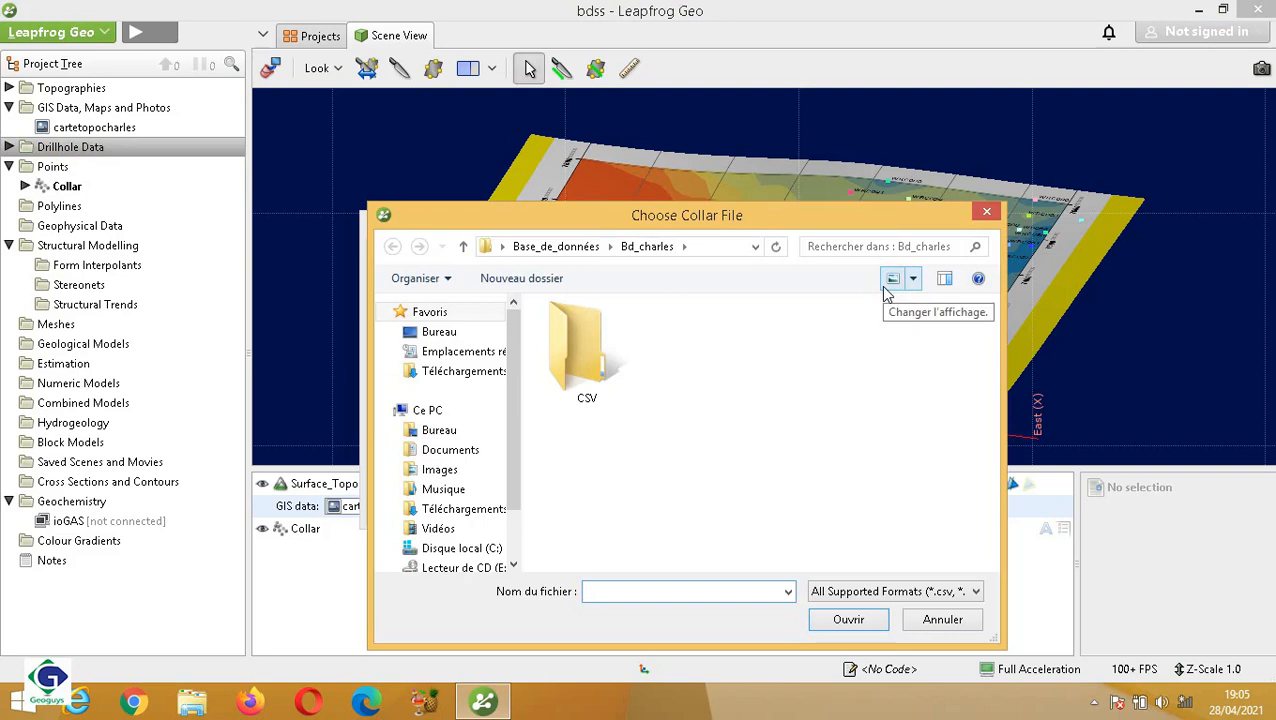
click(565, 359)
double_click(565, 359)
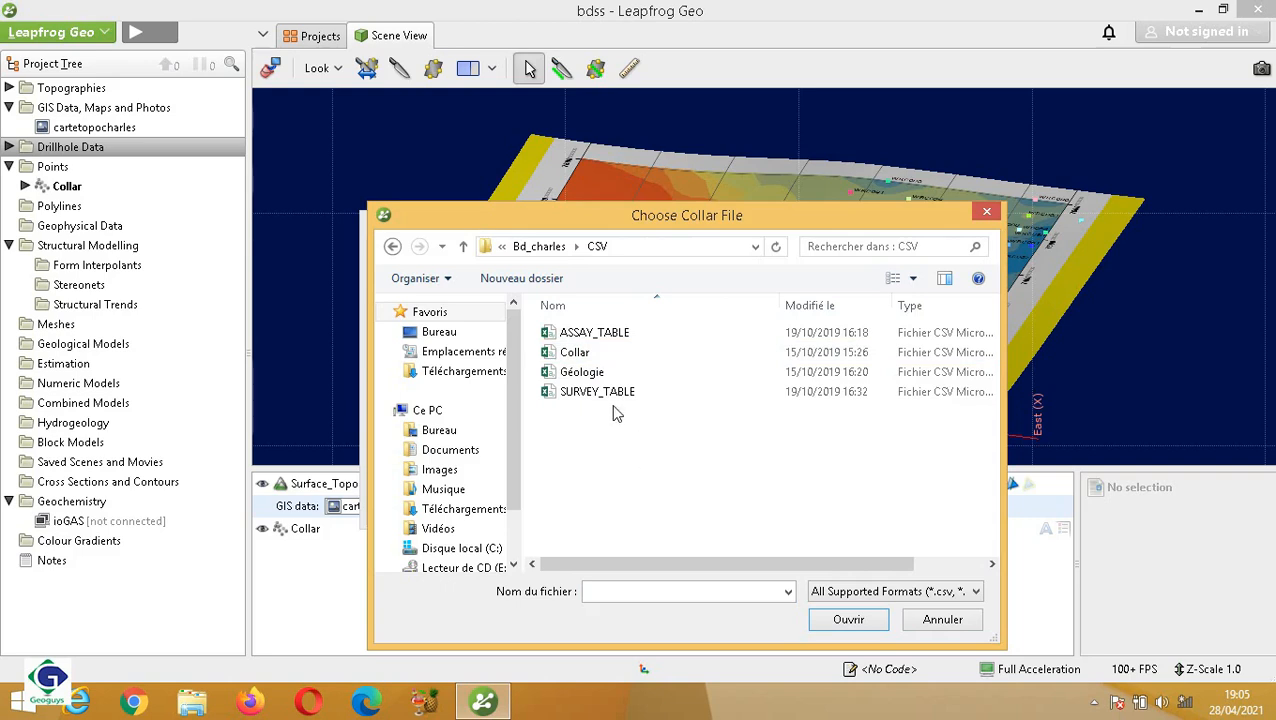
click(581, 357)
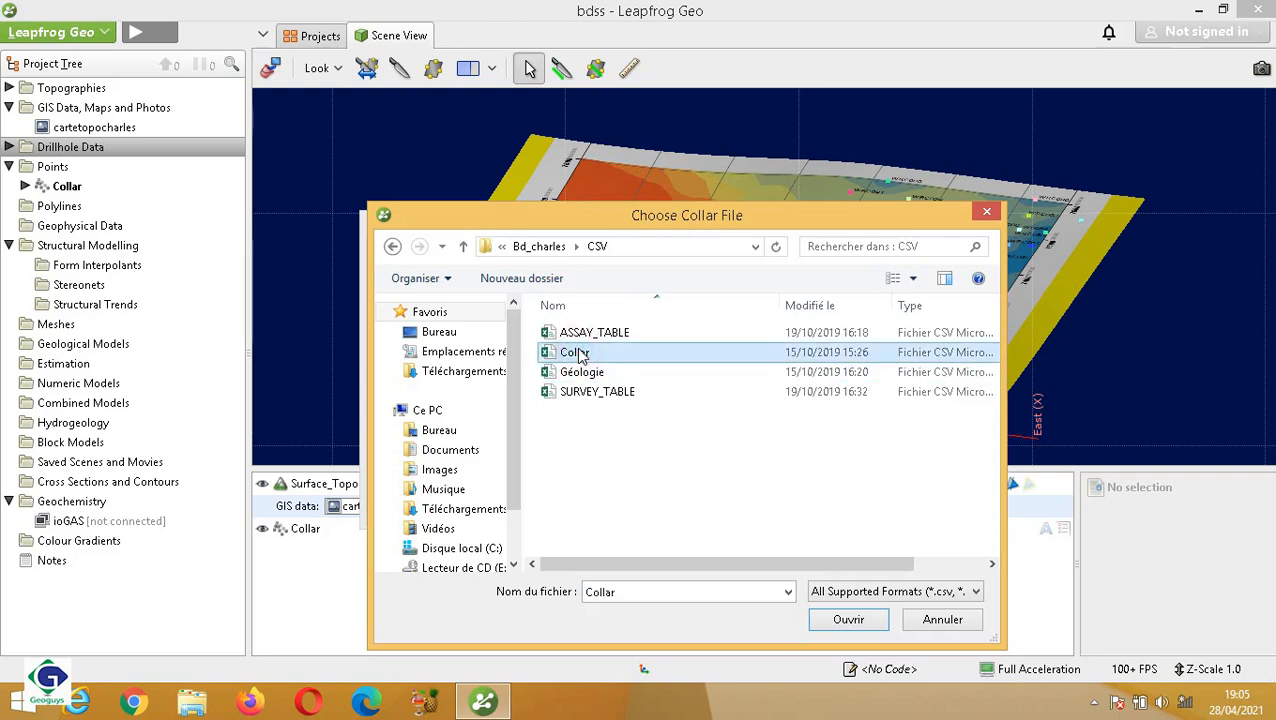
click(847, 619)
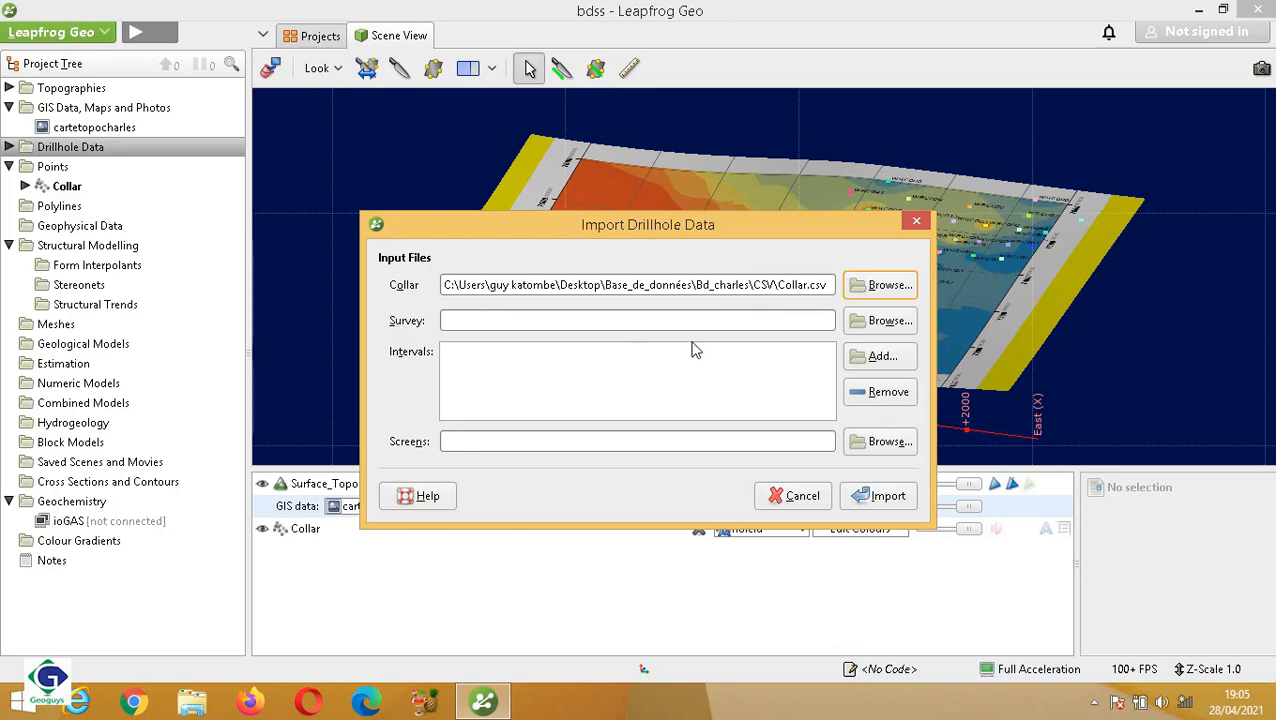
- Choose SURVEY_TABLE.csv as the survey file for the drillhole import
click(889, 322)
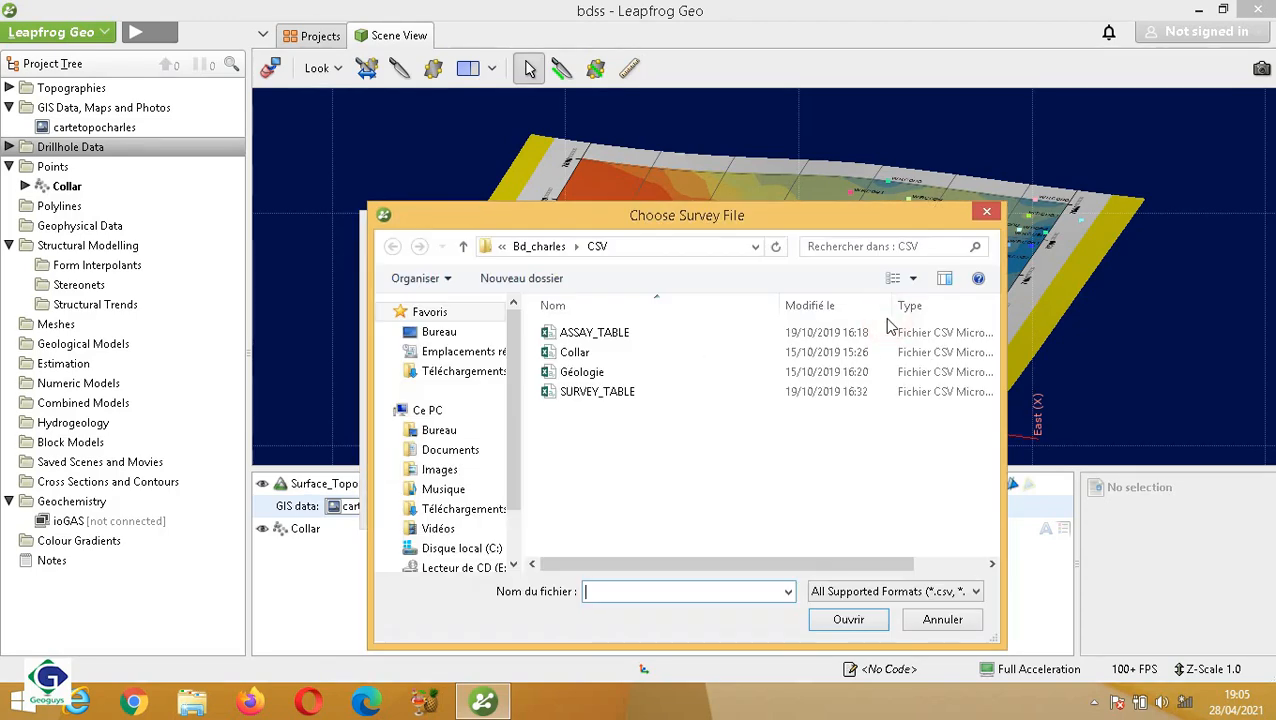
click(600, 392)
click(840, 620)
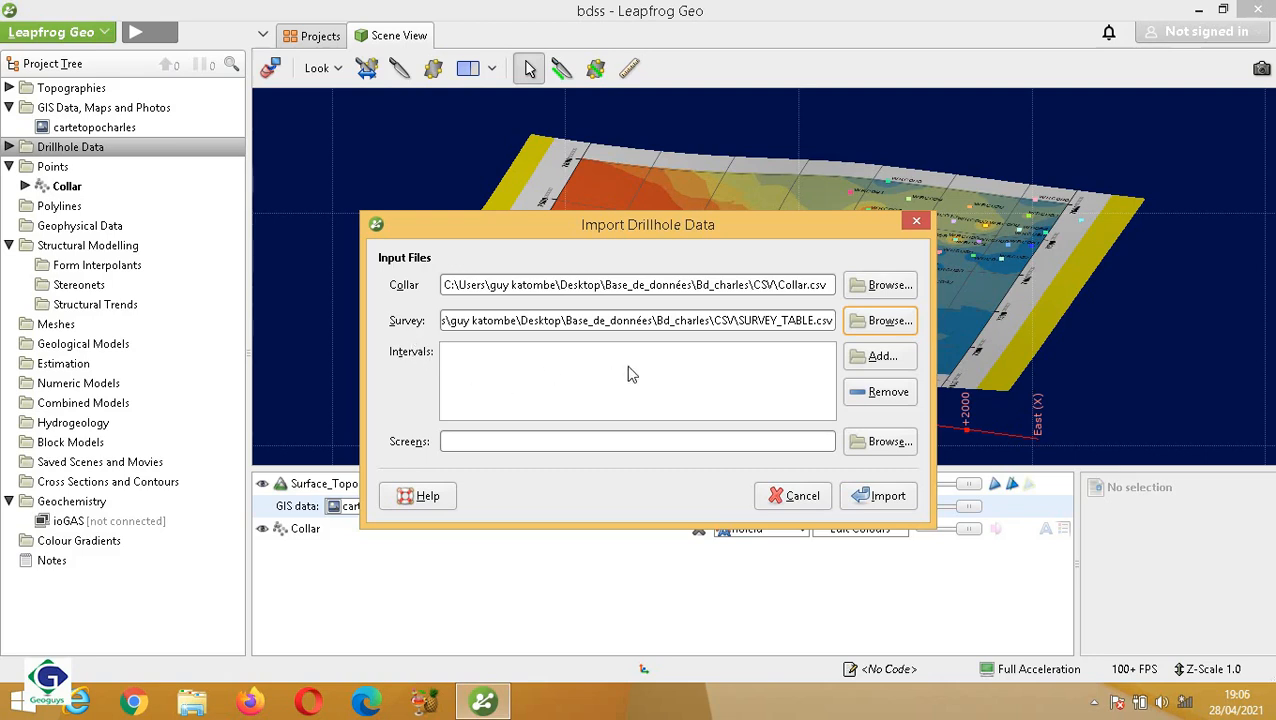
- Add ASSAY_TABLE.csv and Géologie.csv as interval files and proceed with importing the selected files
click(880, 360)
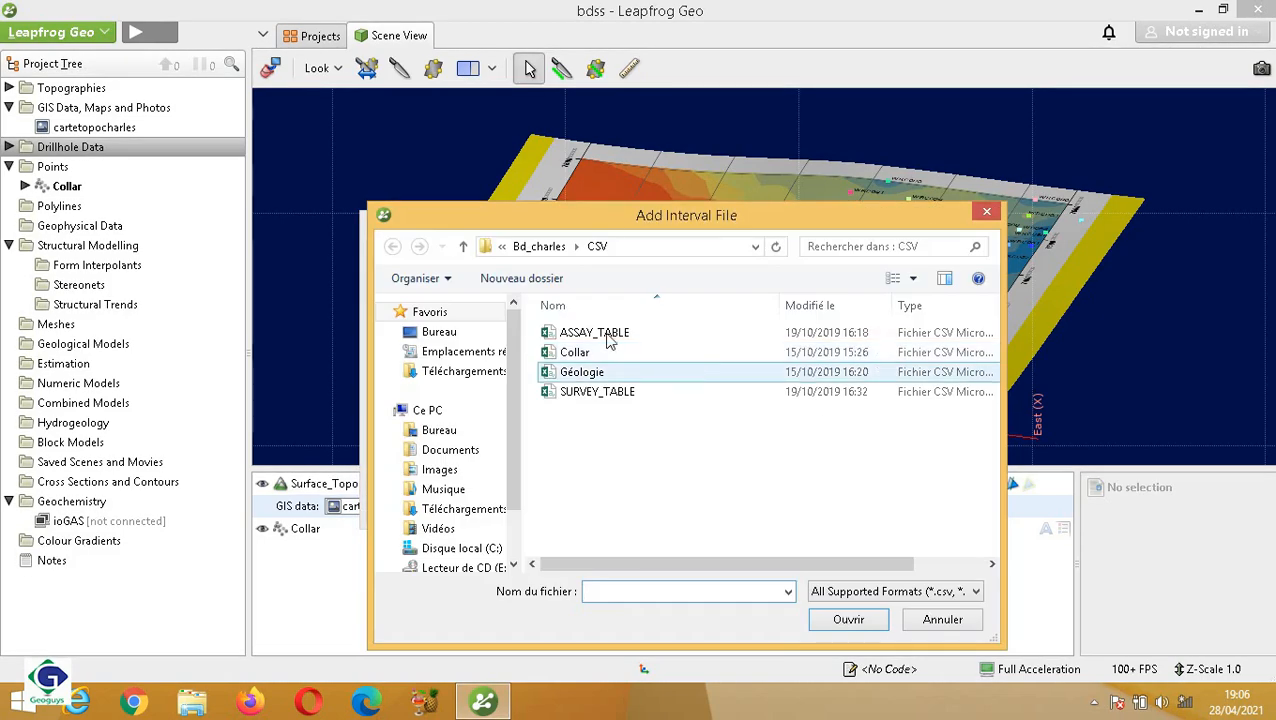
click(590, 334)
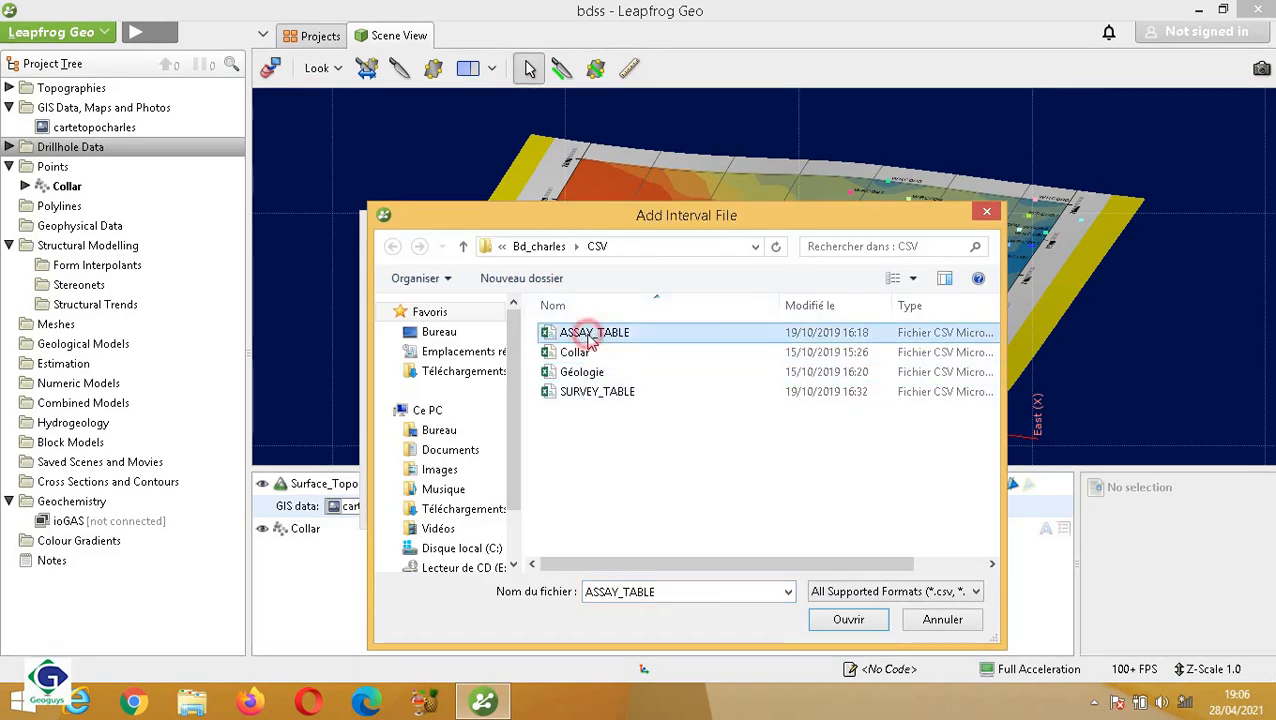
click(849, 619)
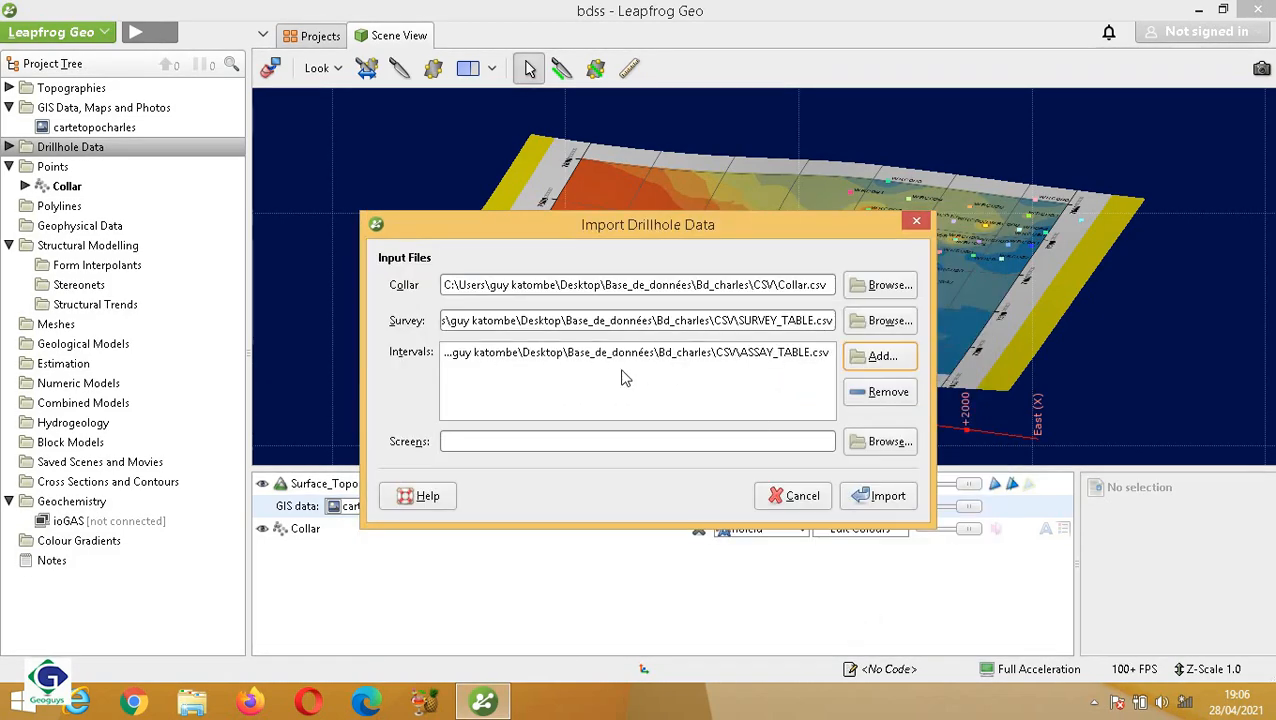
click(882, 358)
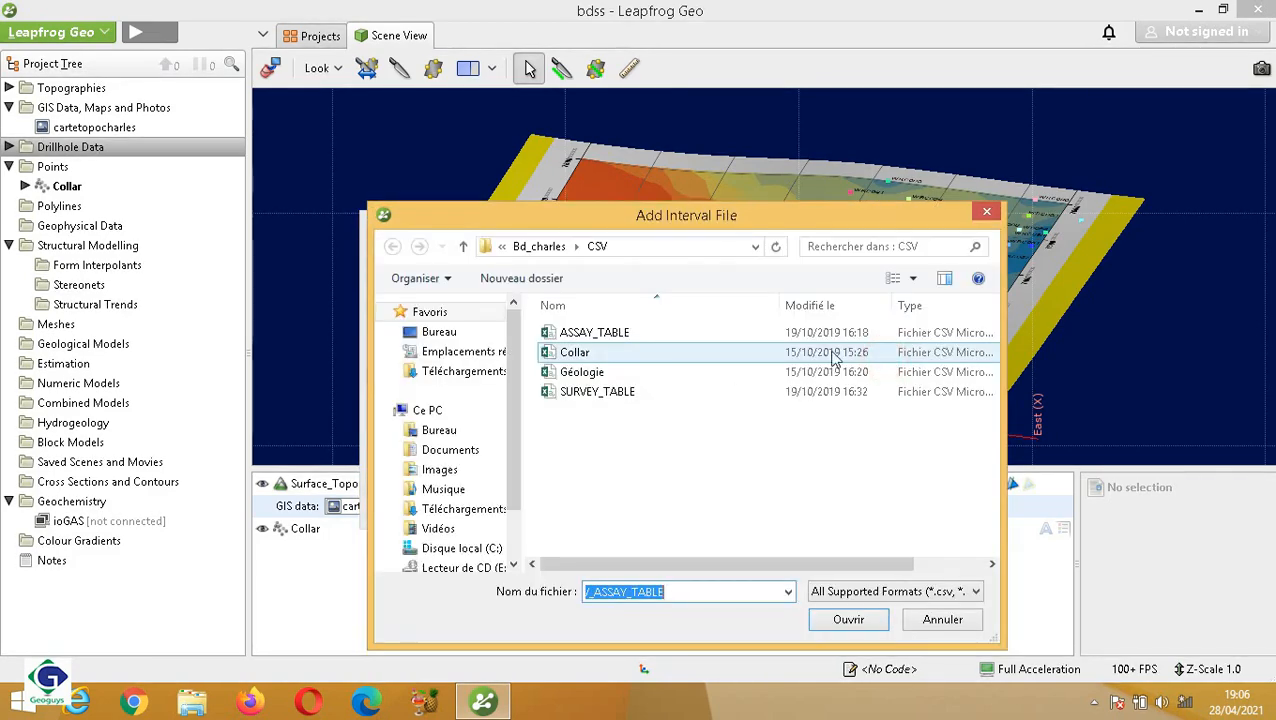
click(590, 378)
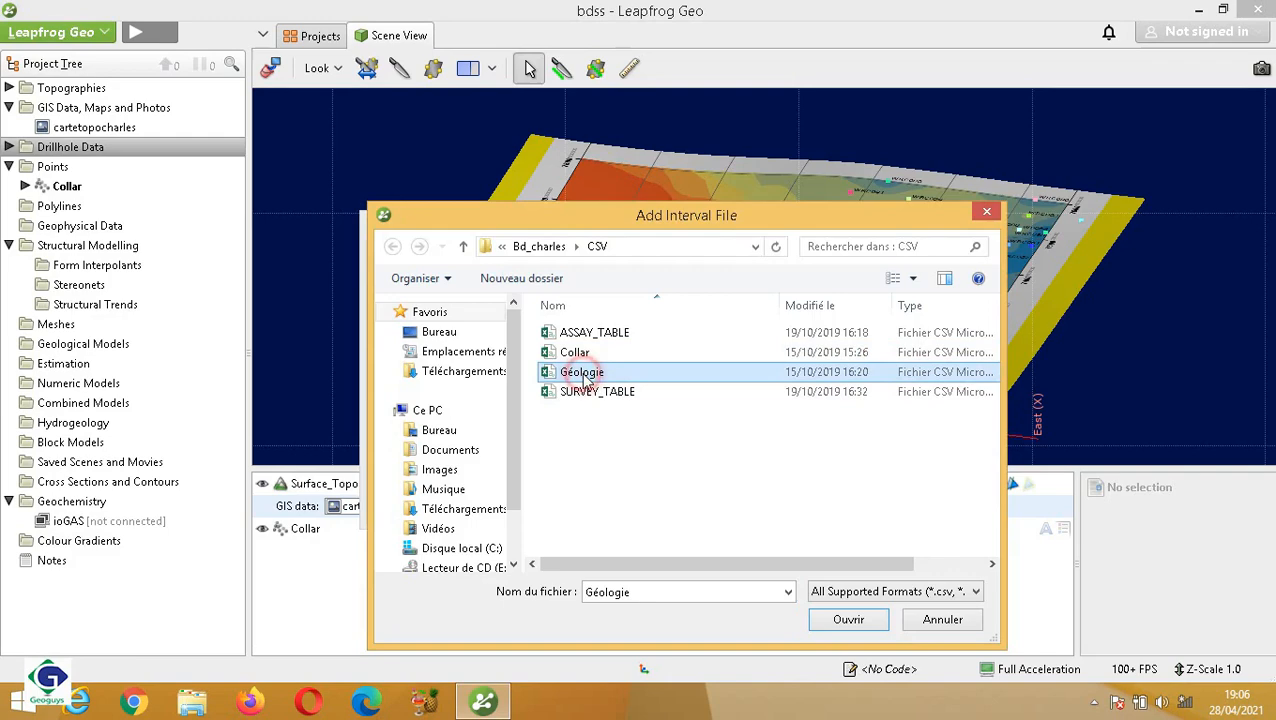
click(846, 621)
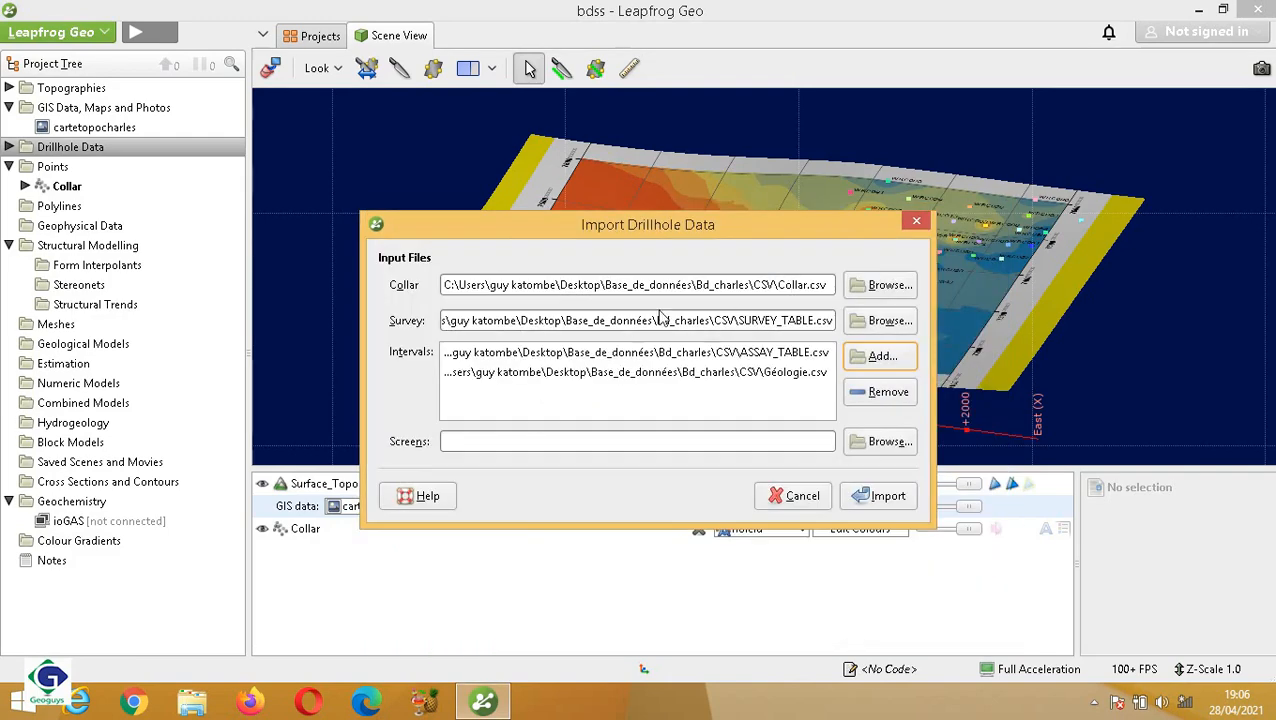
click(882, 496)
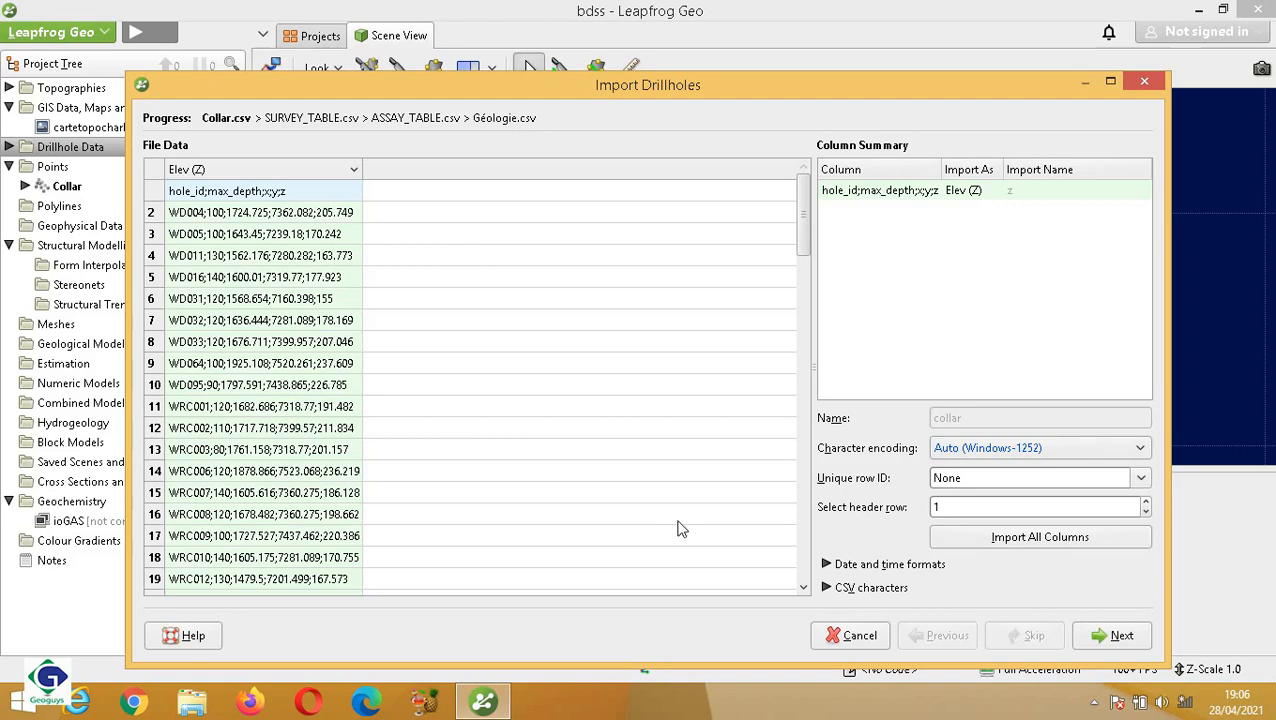
- Set the CSV delimiter character to a semicolon and accept the column mappings of the collar and survey tables
click(908, 592)
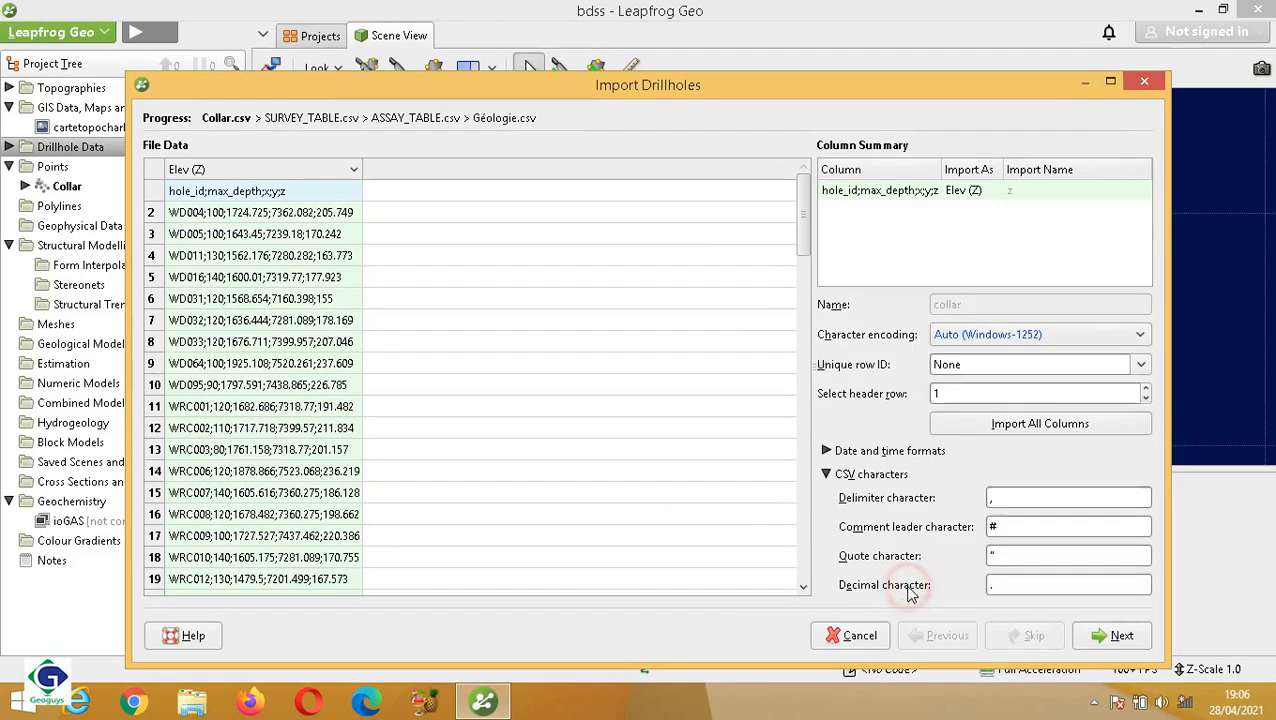
click(997, 498)
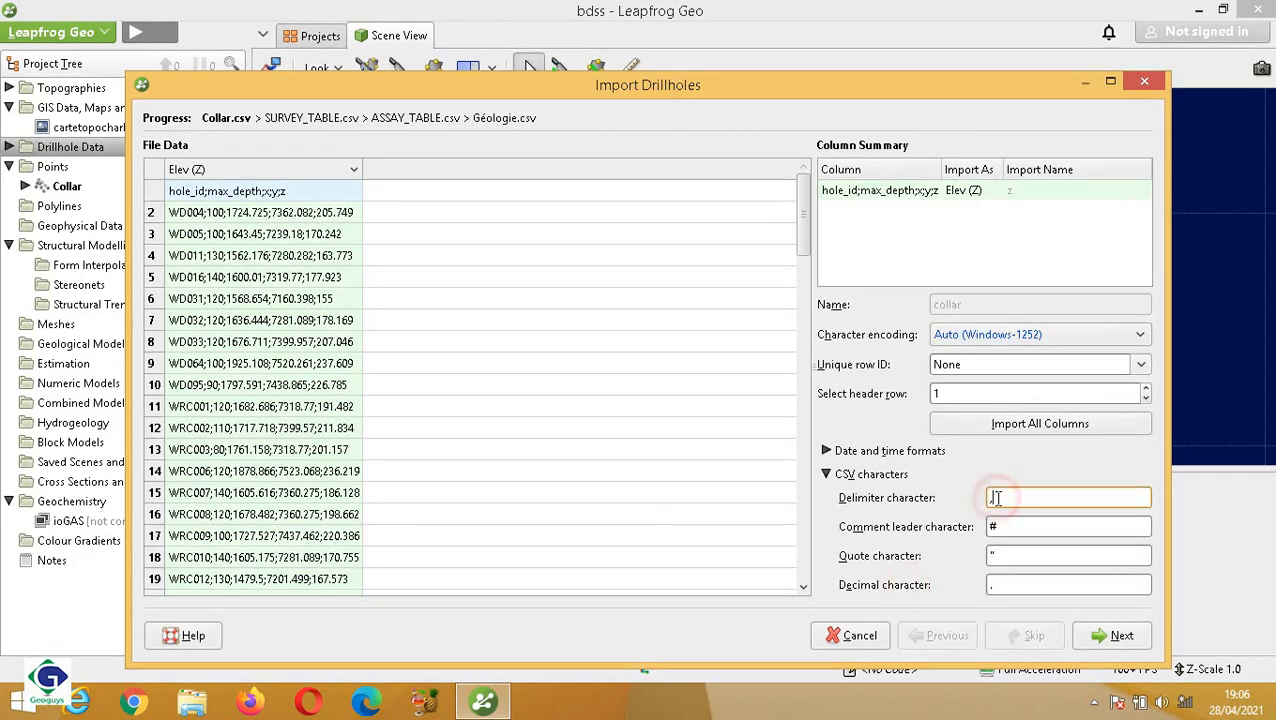
key(BackSpace)
text(;)
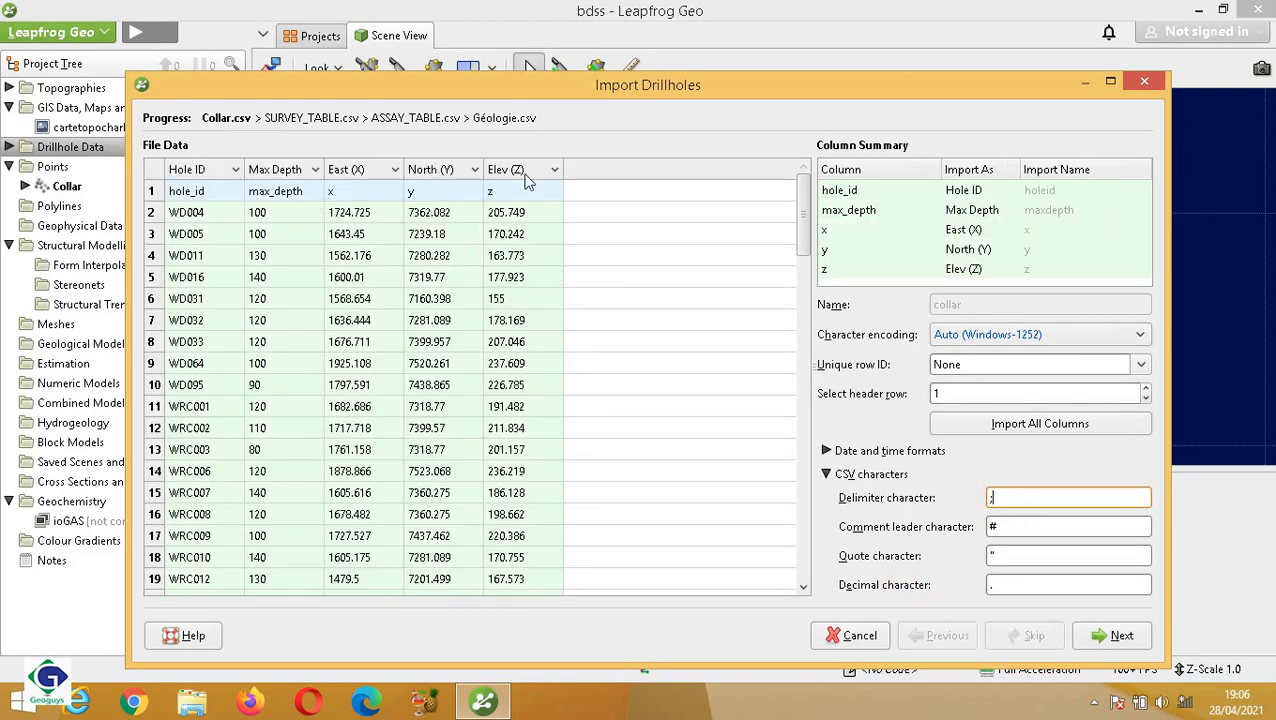
click(1117, 640)
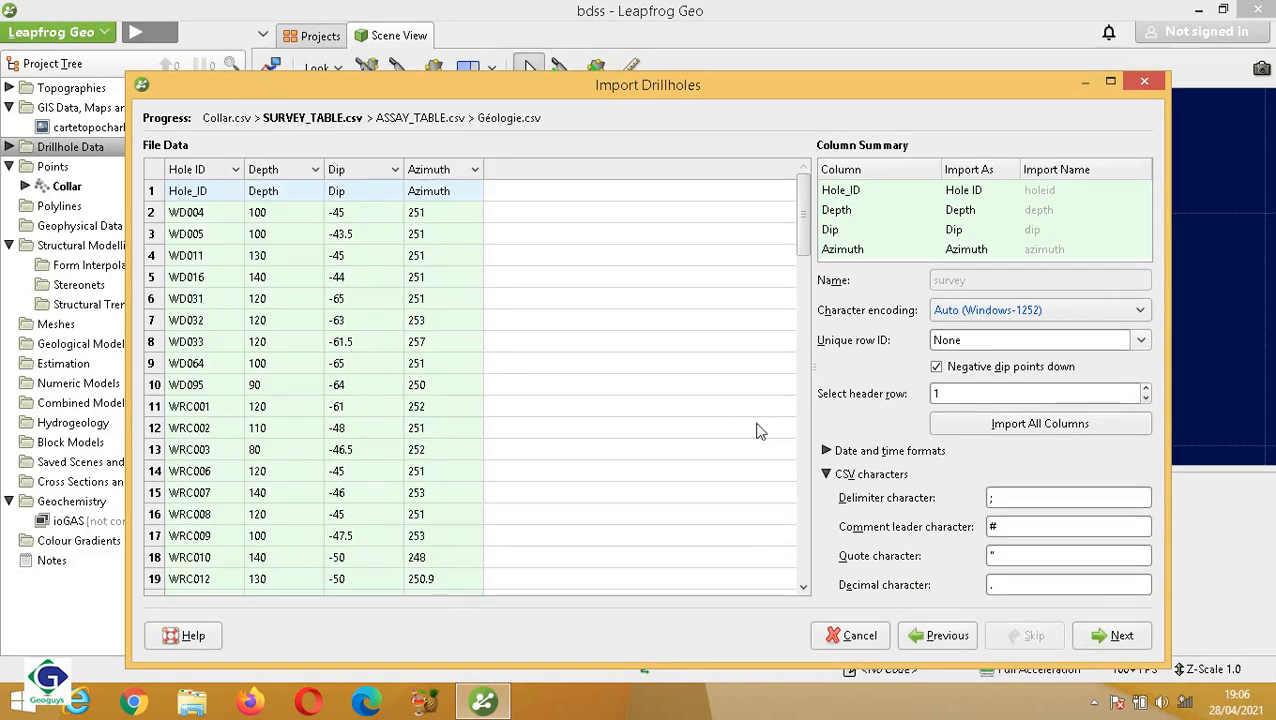
click(1118, 640)
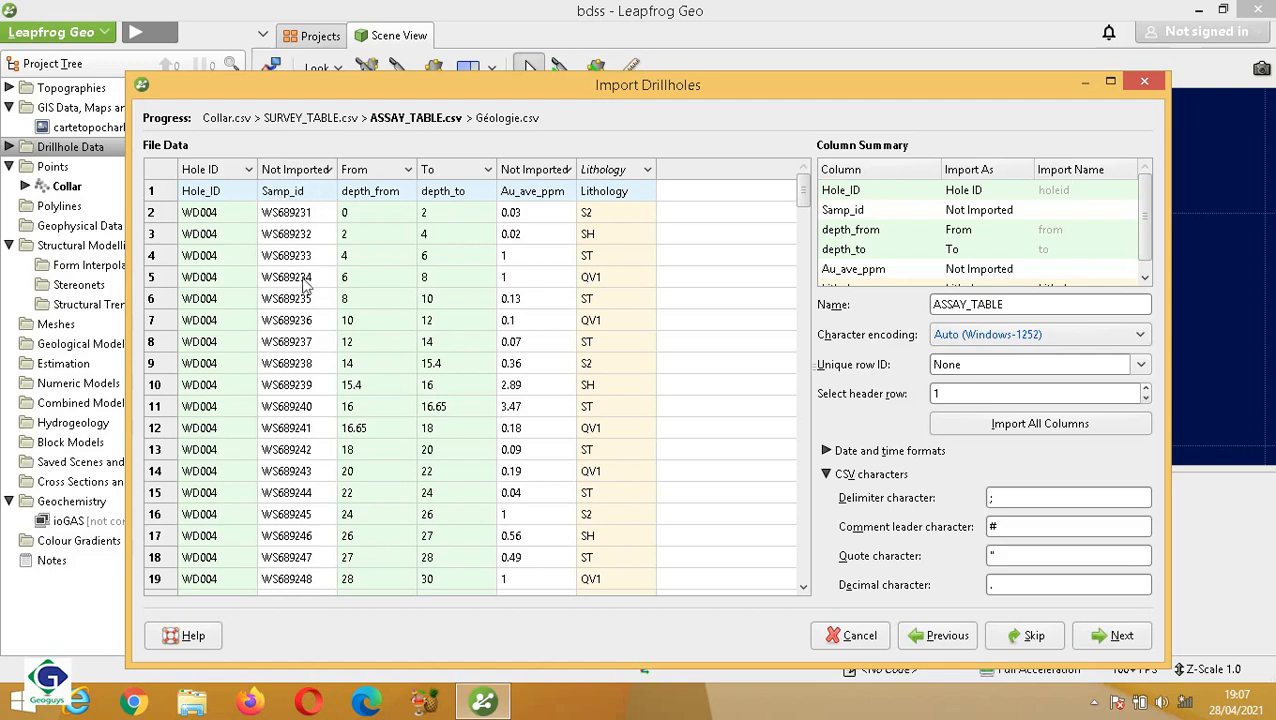
- Import the assay table's Samp_id column as Text and its Au_ave_ppm column as Numeric, and accept the mapping
click(326, 170)
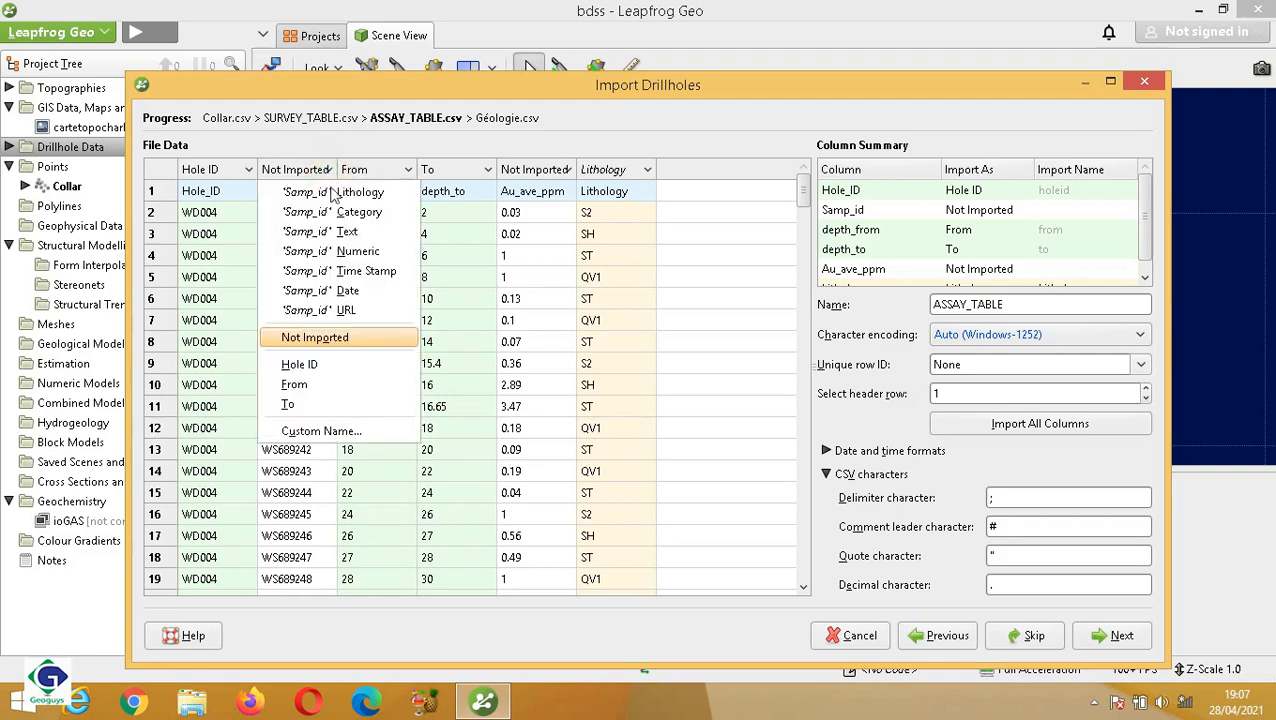
click(346, 233)
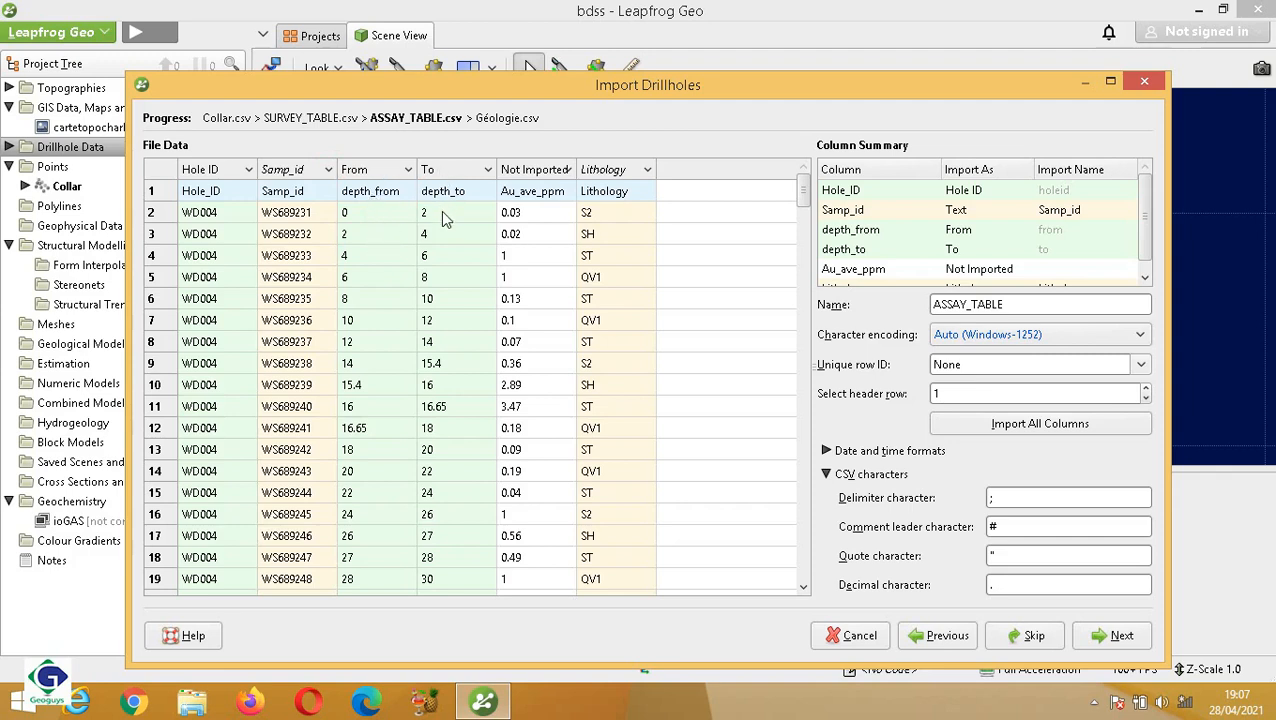
click(560, 170)
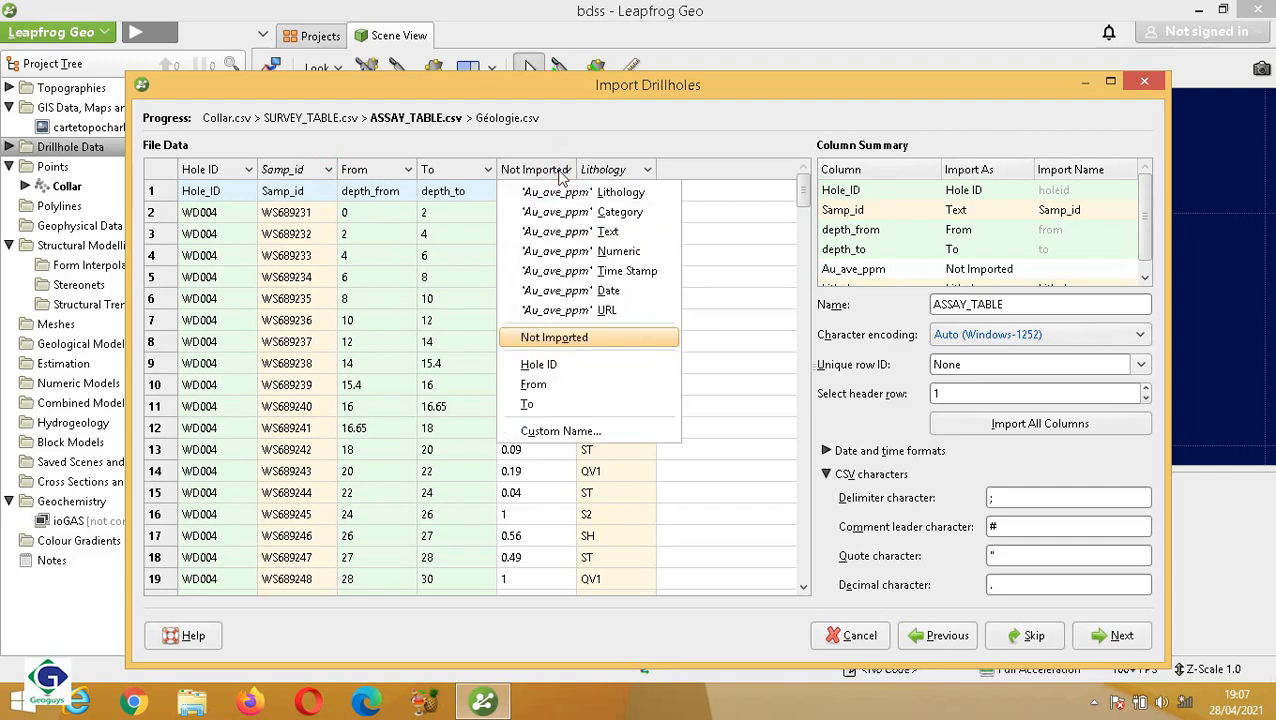
click(576, 252)
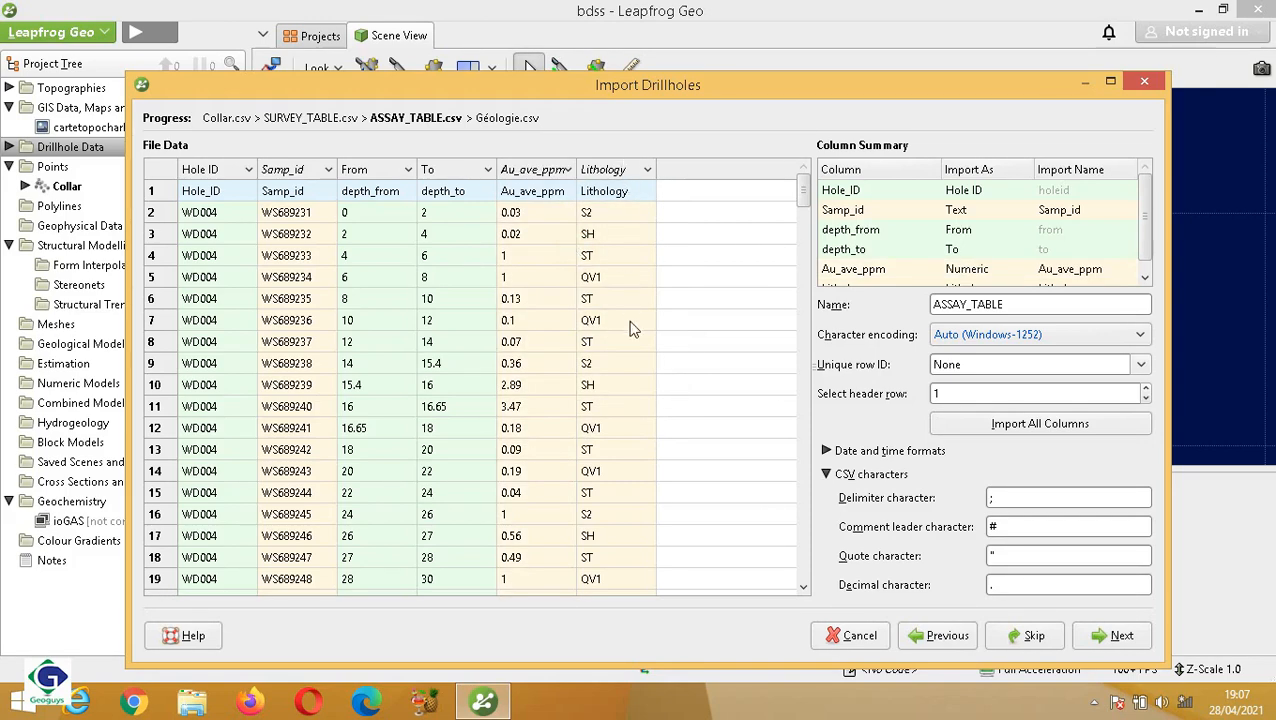
click(1118, 635)
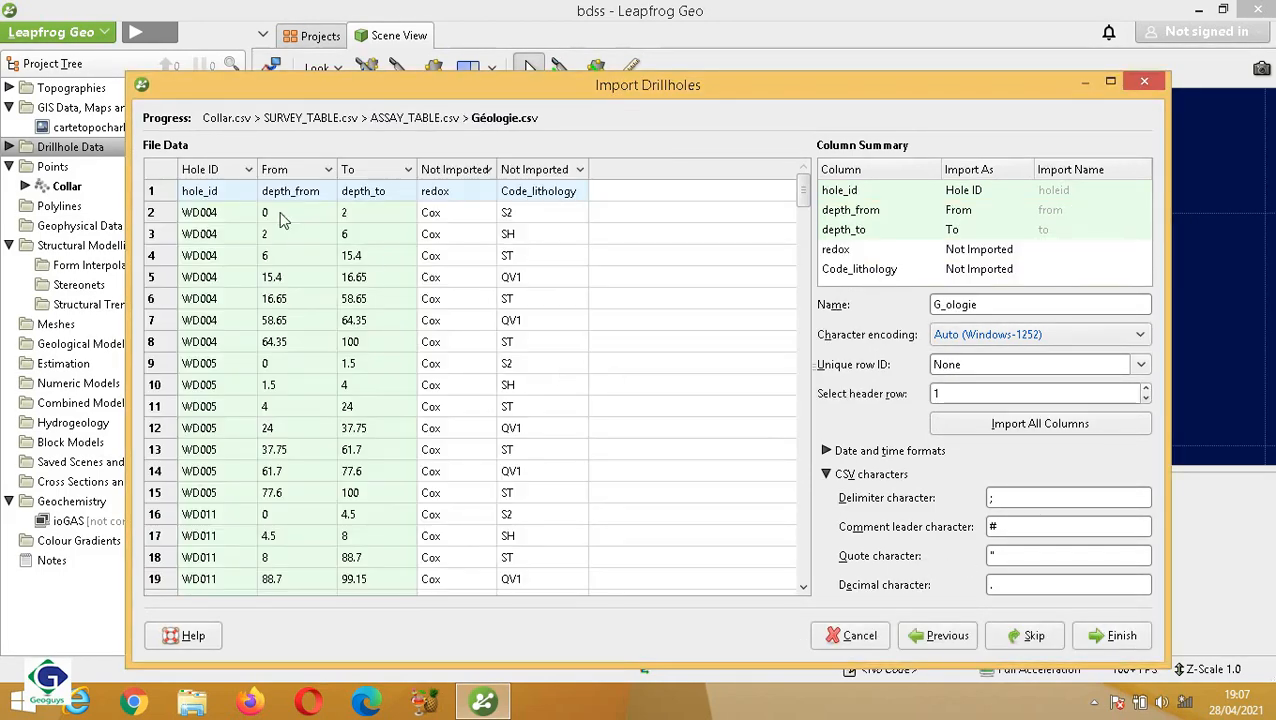
- Import the redox and Code_lithology columns of Géologie.csv as Text and finish the drillhole import
click(487, 171)
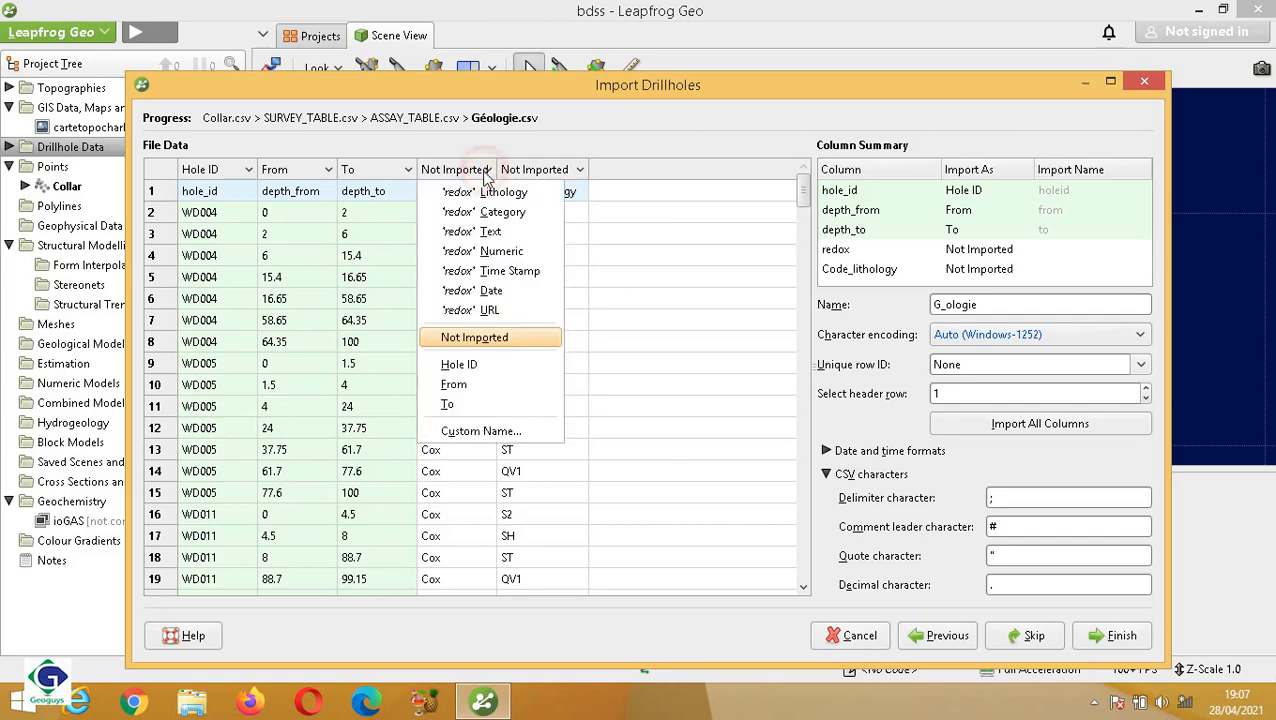
click(486, 231)
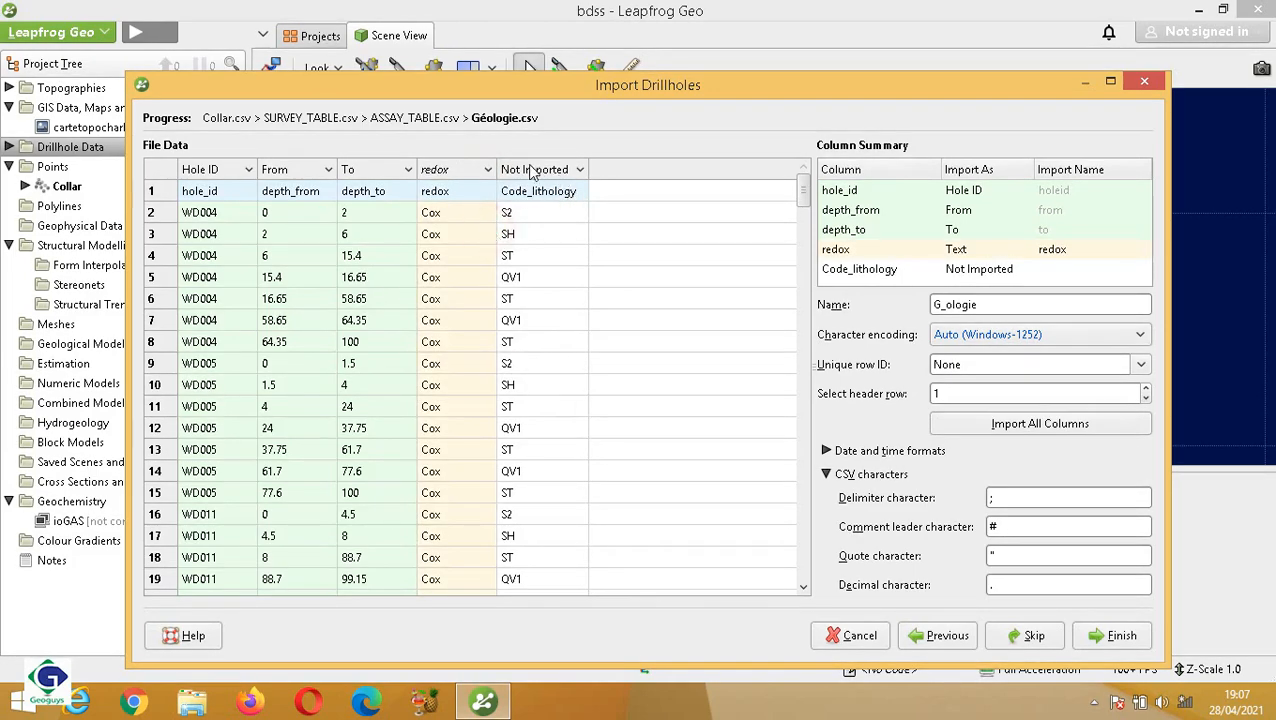
click(576, 171)
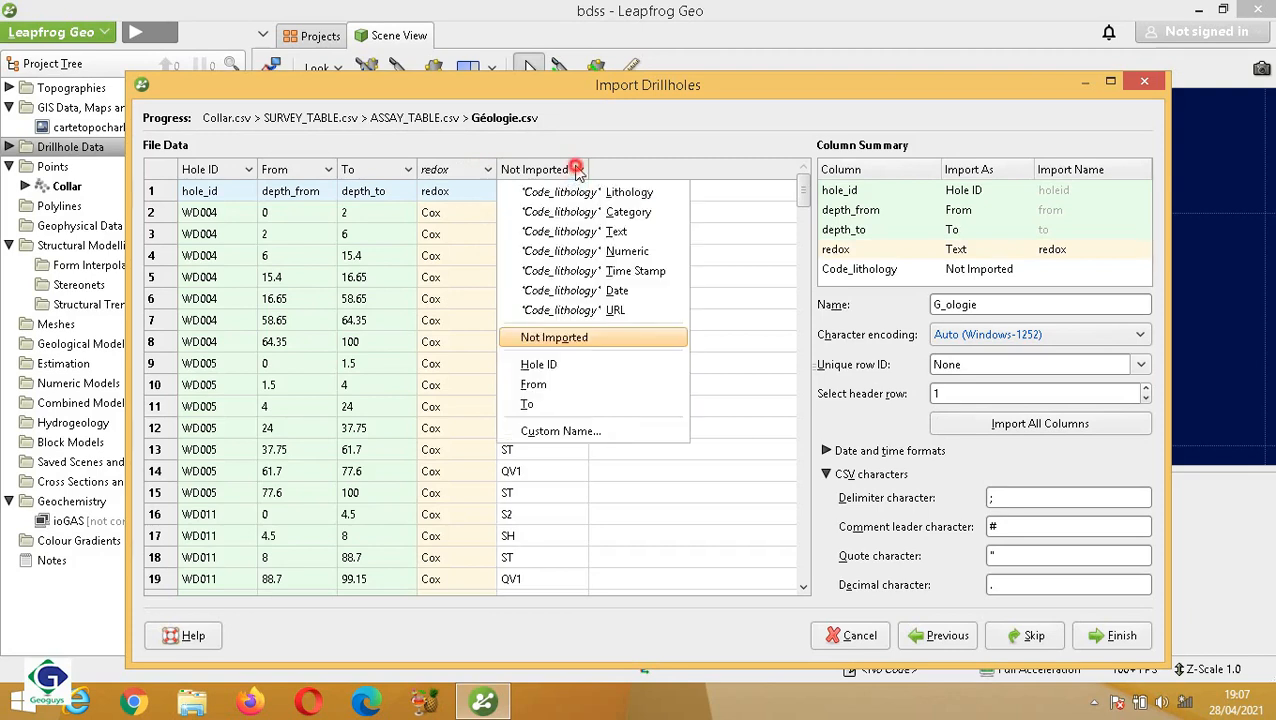
click(586, 233)
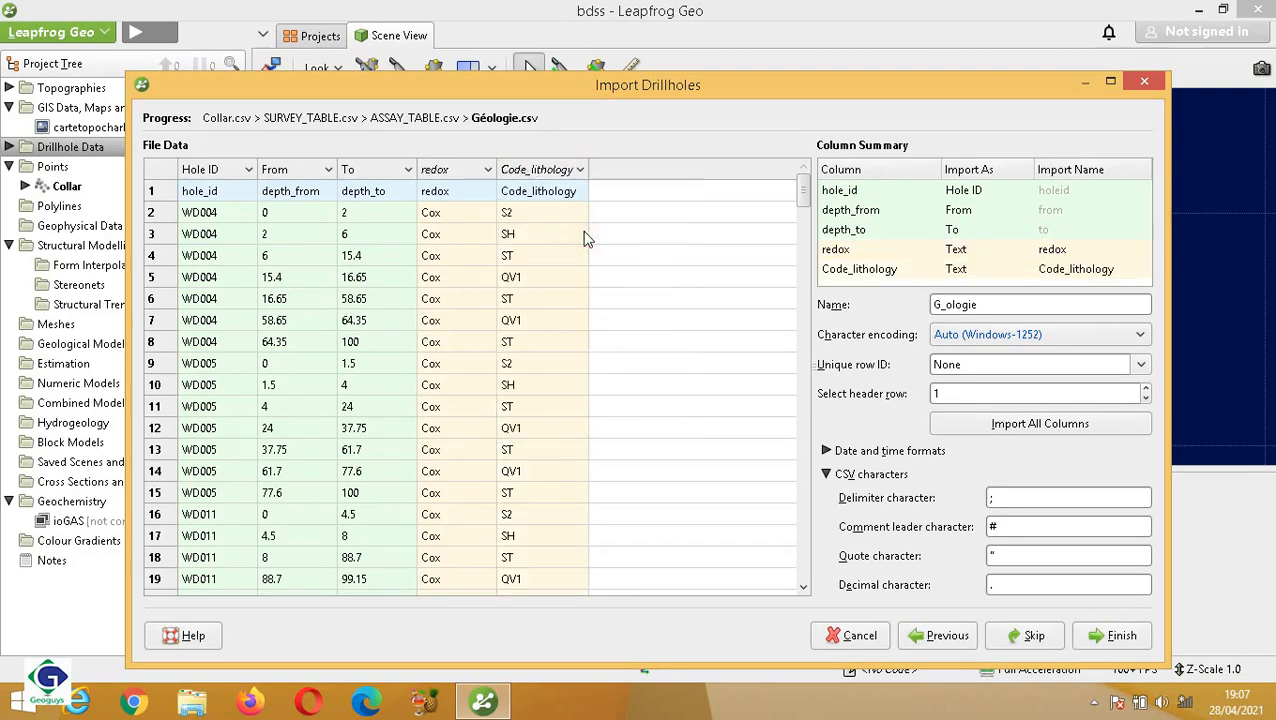
click(1101, 637)
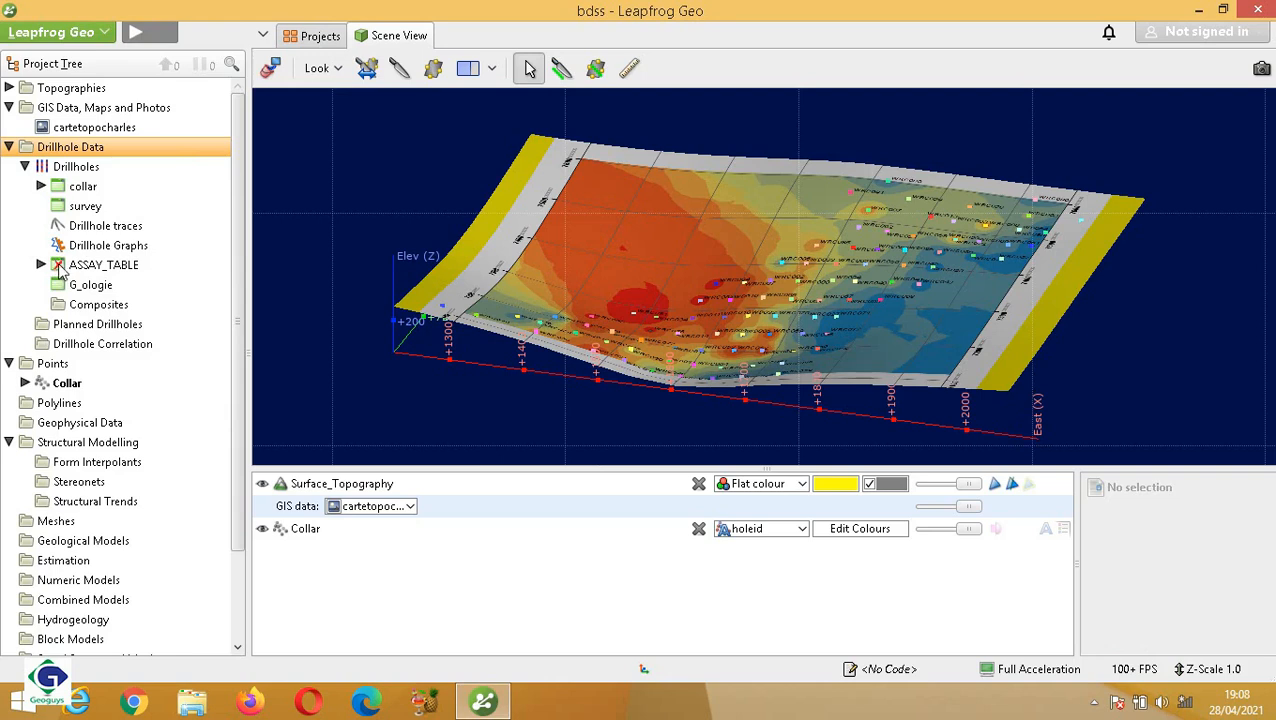
- Start fixing the errors of ASSAY_TABLE and show the invalid value handling rules for Au_ave_ppm
click(98, 272)
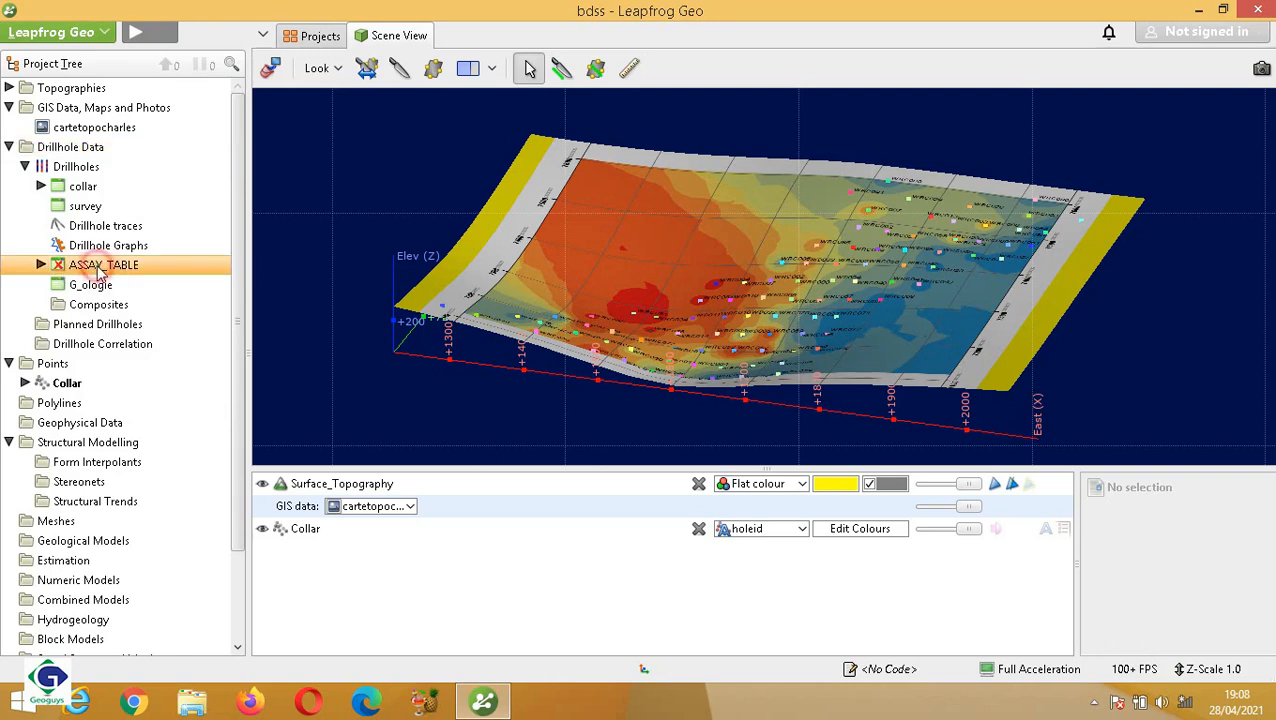
right_click(98, 272)
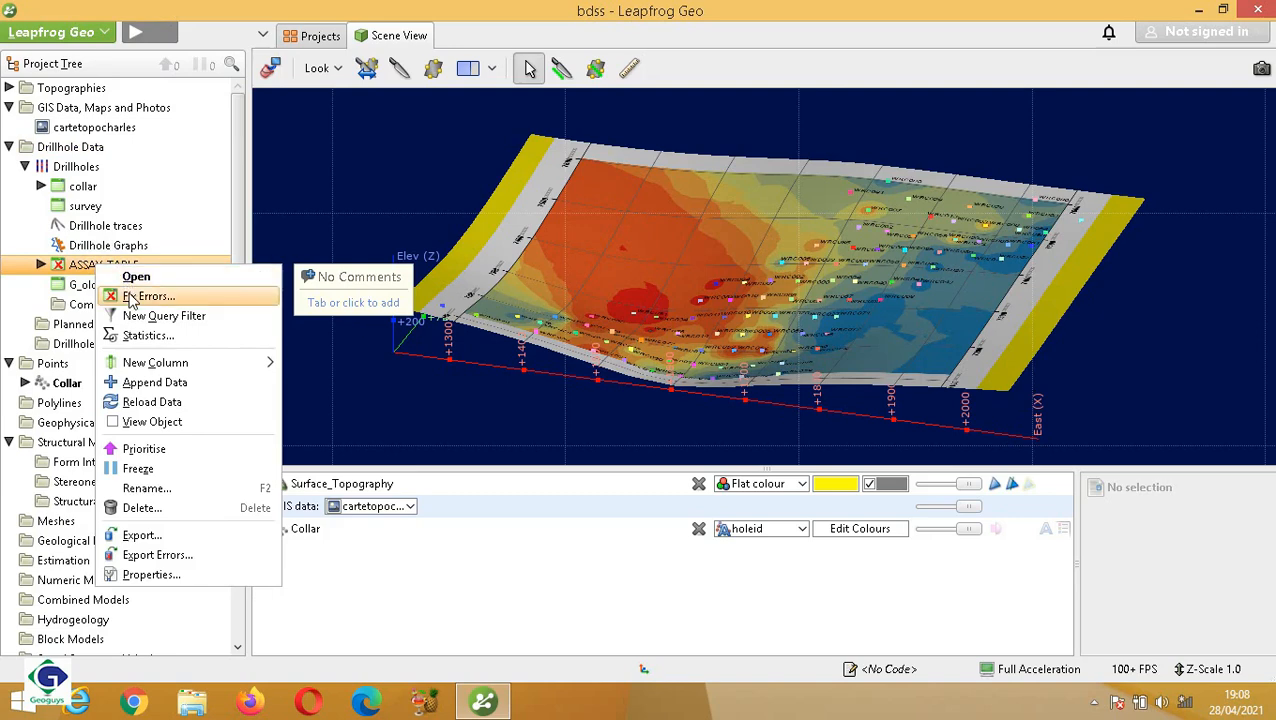
click(130, 297)
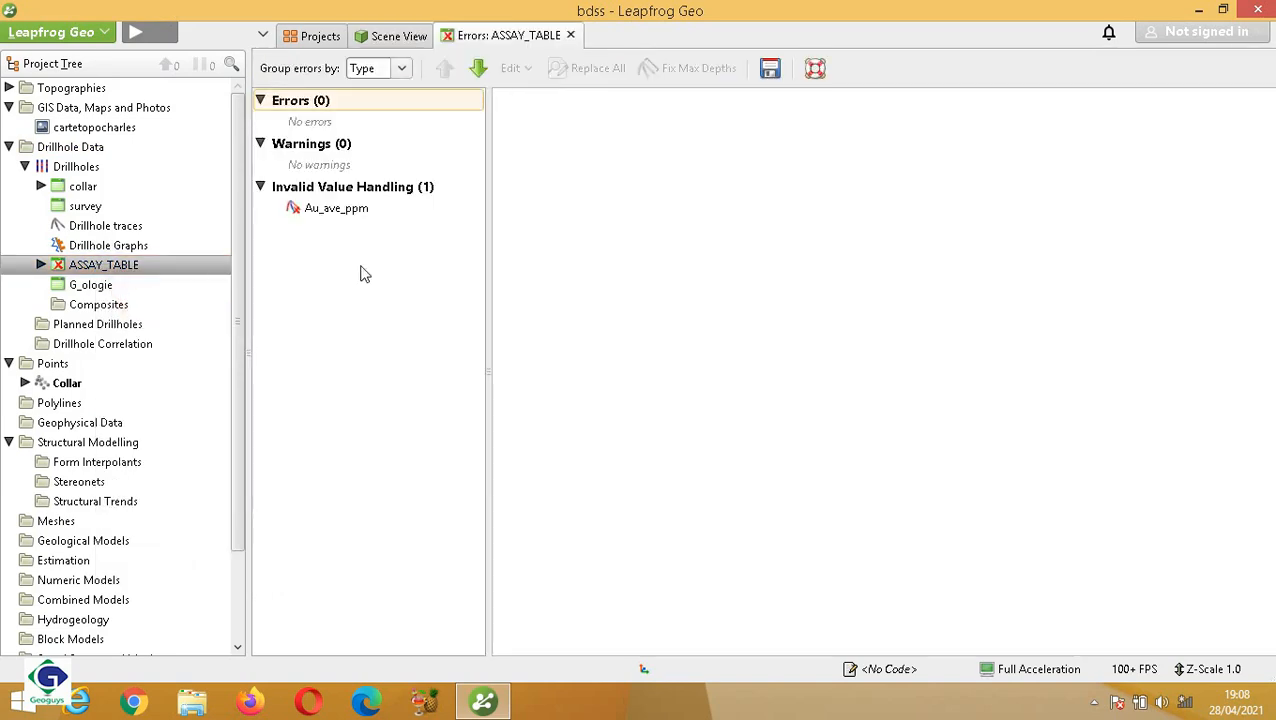
click(350, 210)
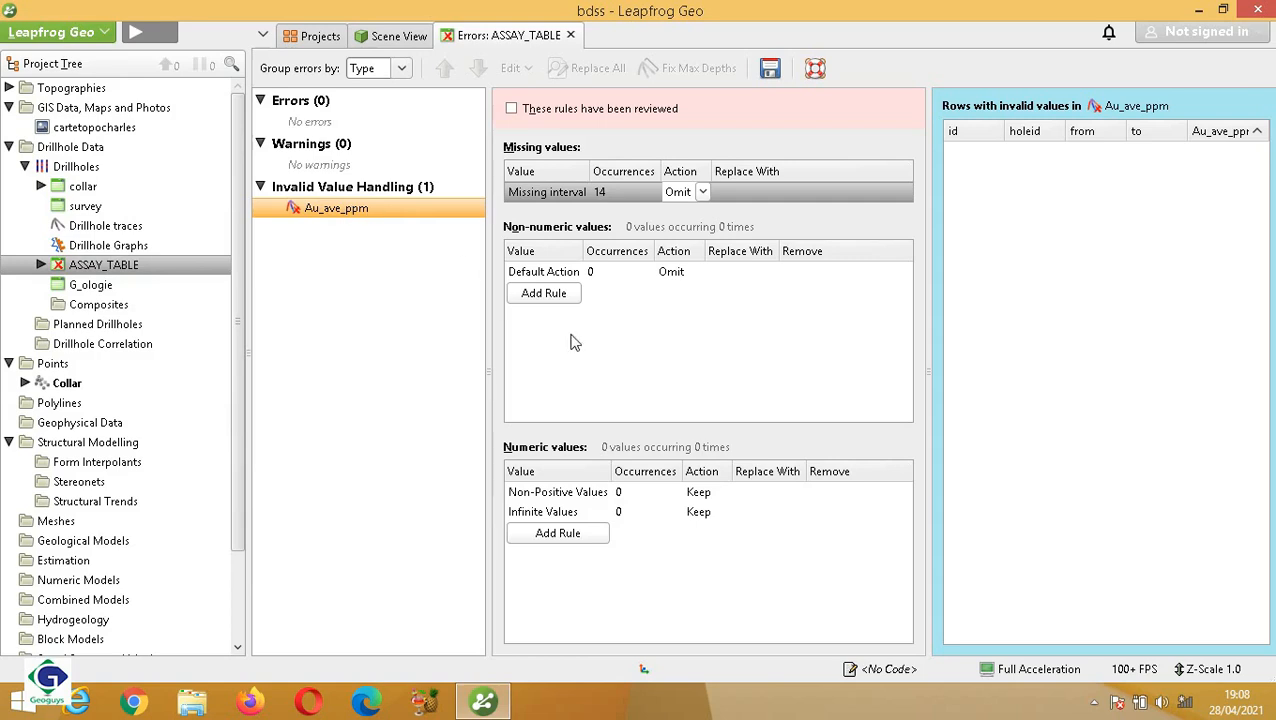
- Add a numeric rule for the unlisted value 0.0001 to the Au_ave_ppm invalid value handling
click(575, 536)
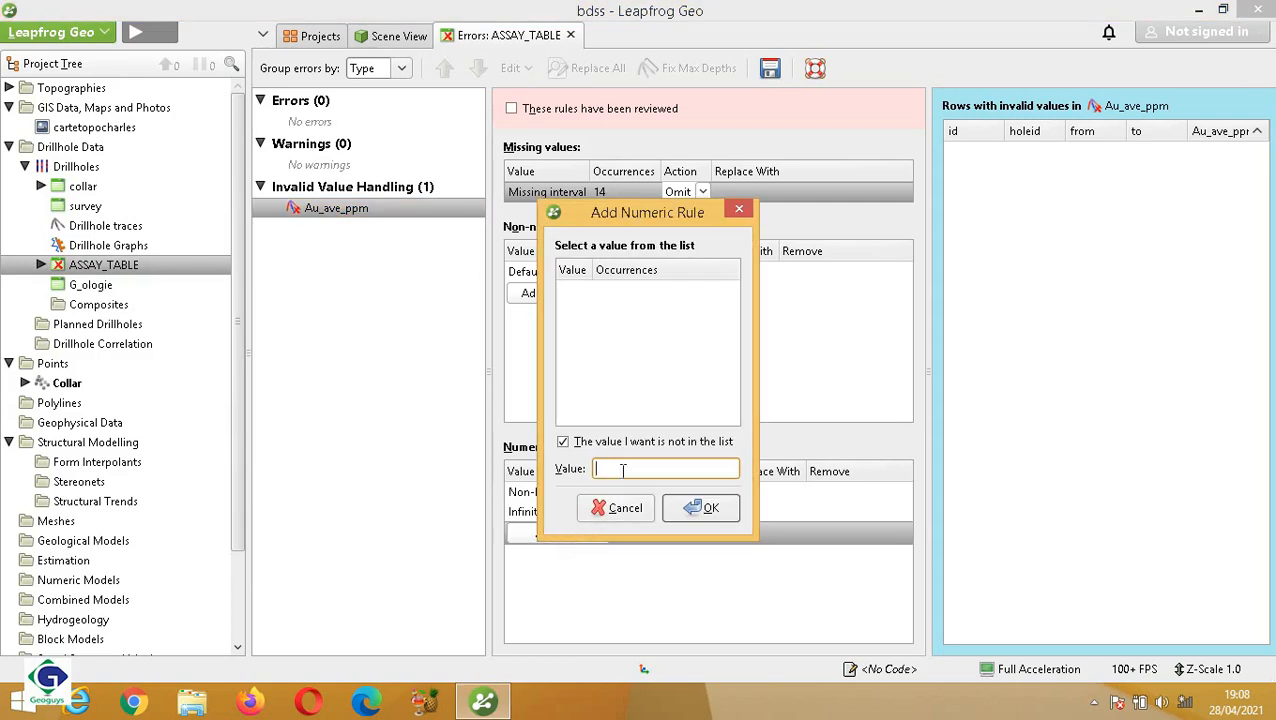
text(0,0001)
click(628, 468)
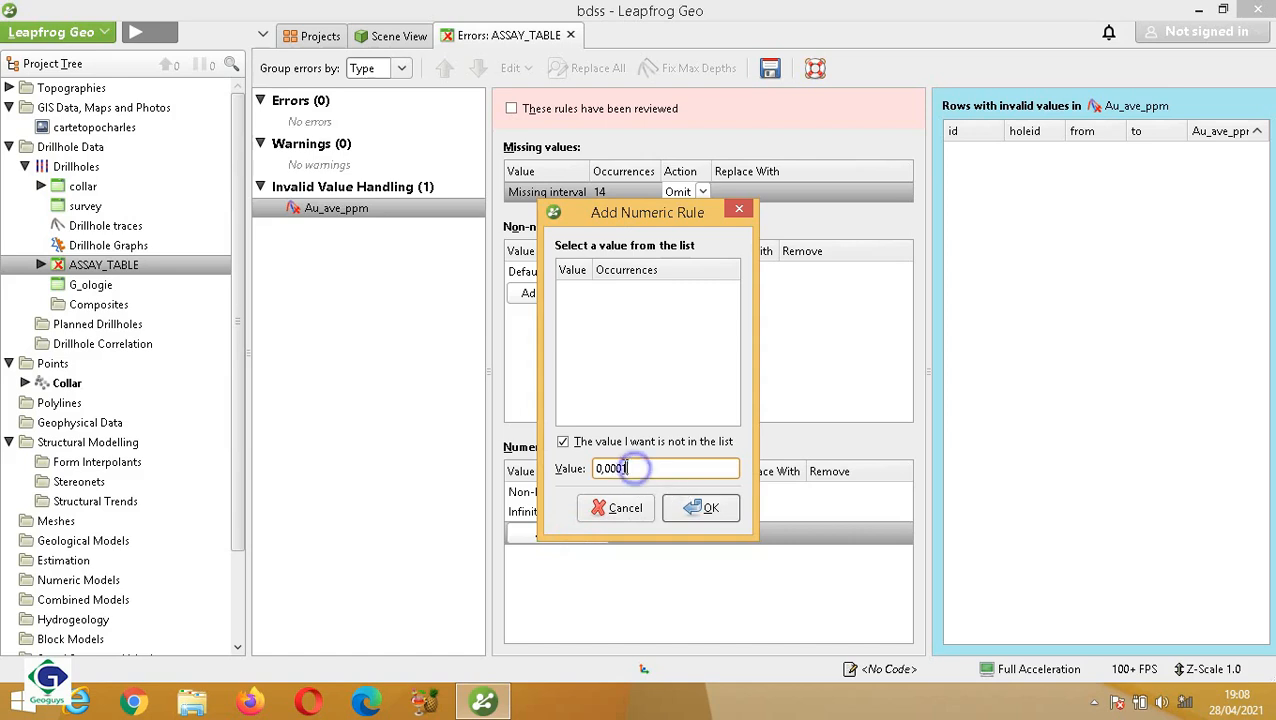
drag(628, 468, 597, 468)
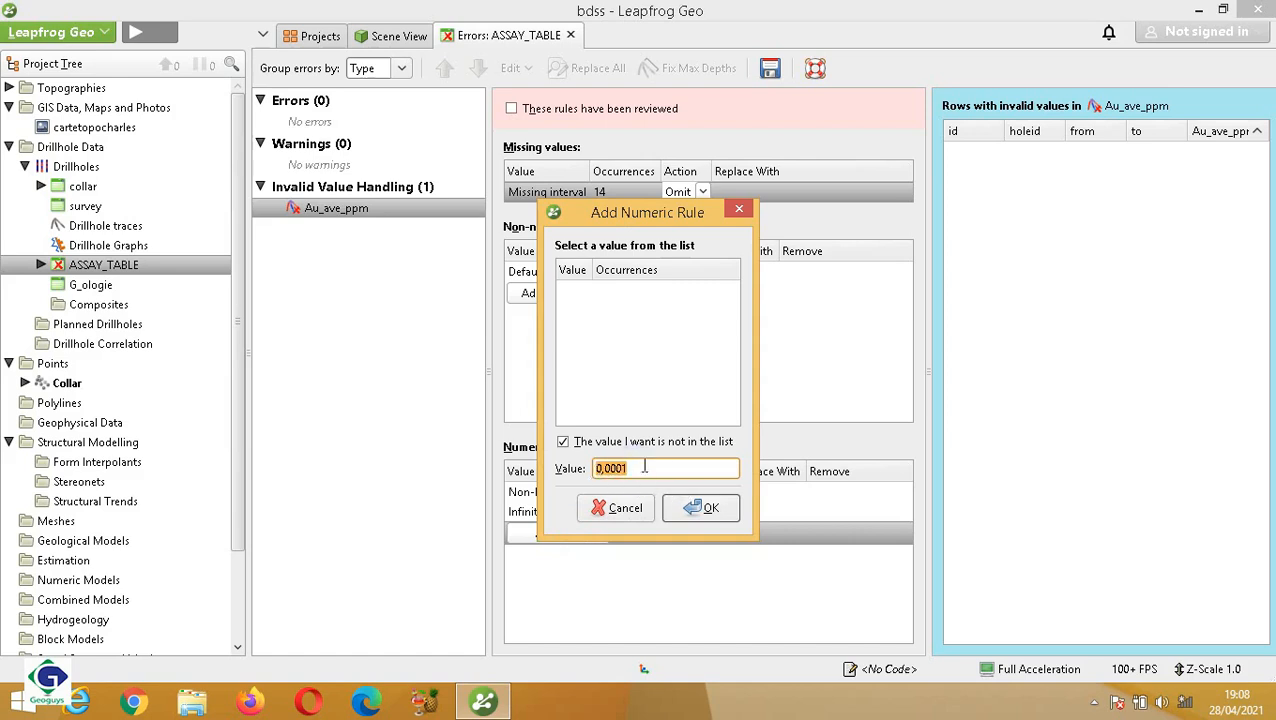
click(642, 468)
drag(643, 468, 587, 476)
click(693, 509)
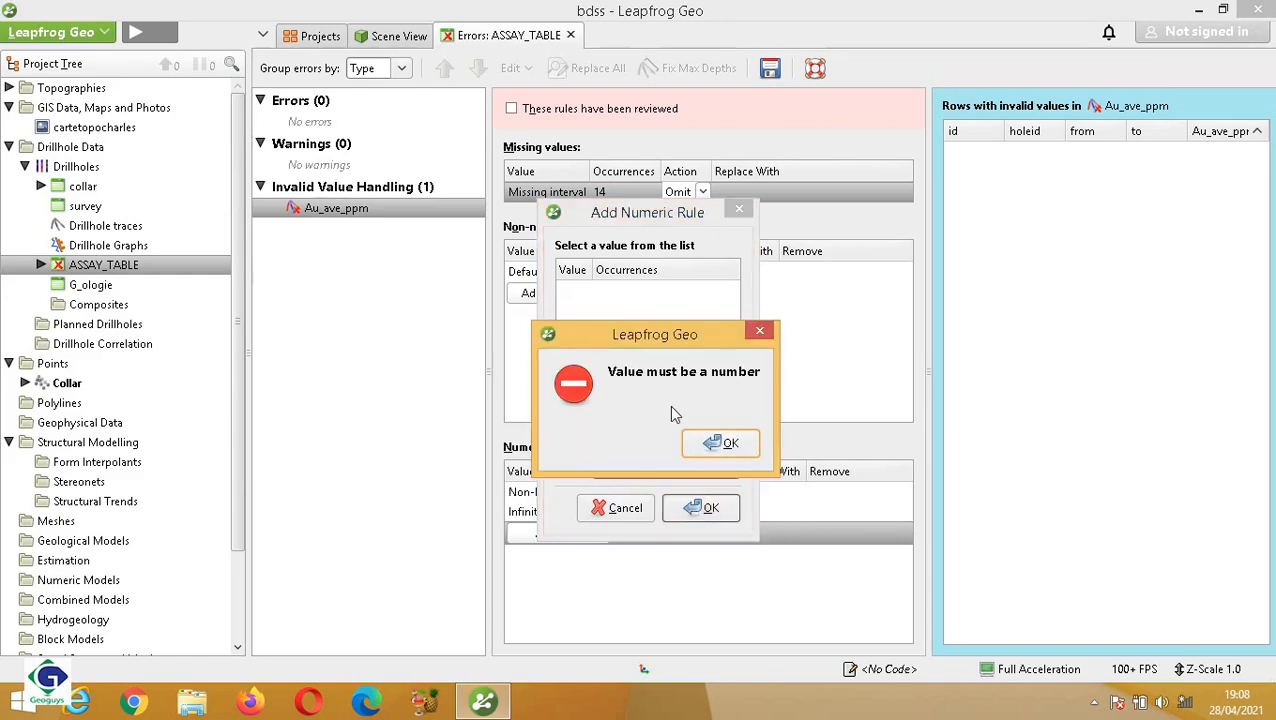
click(730, 440)
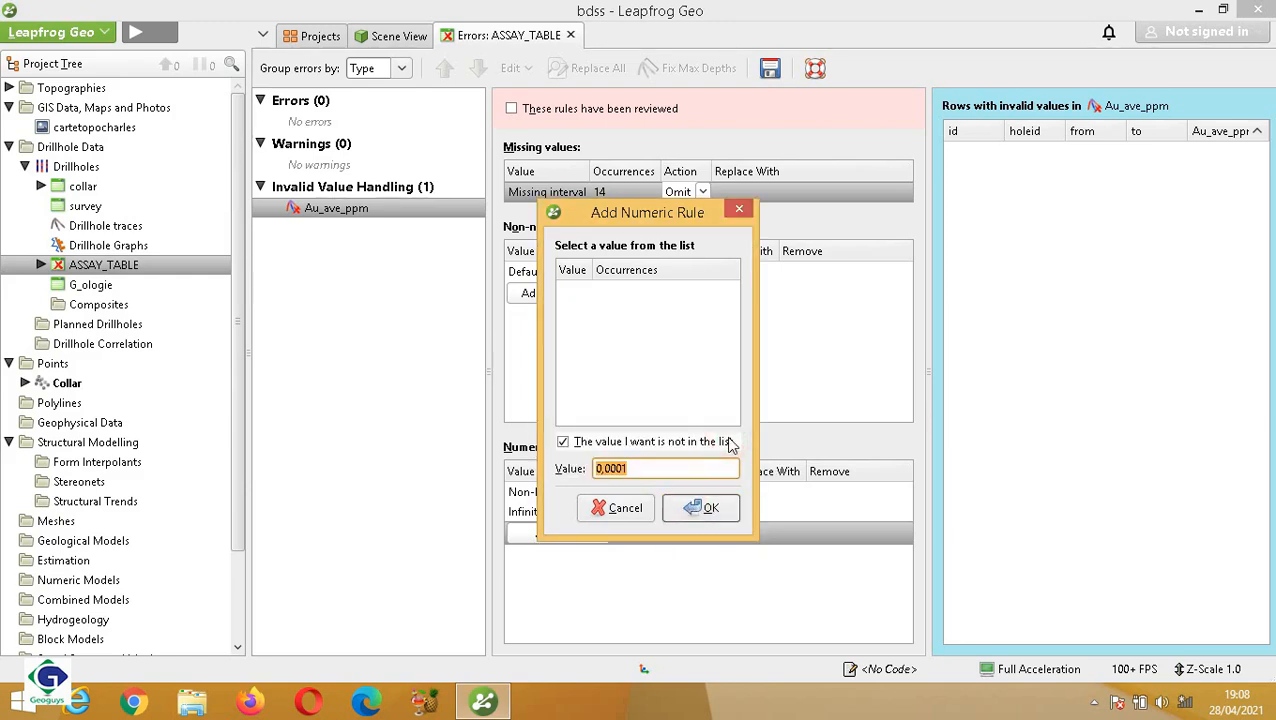
click(603, 469)
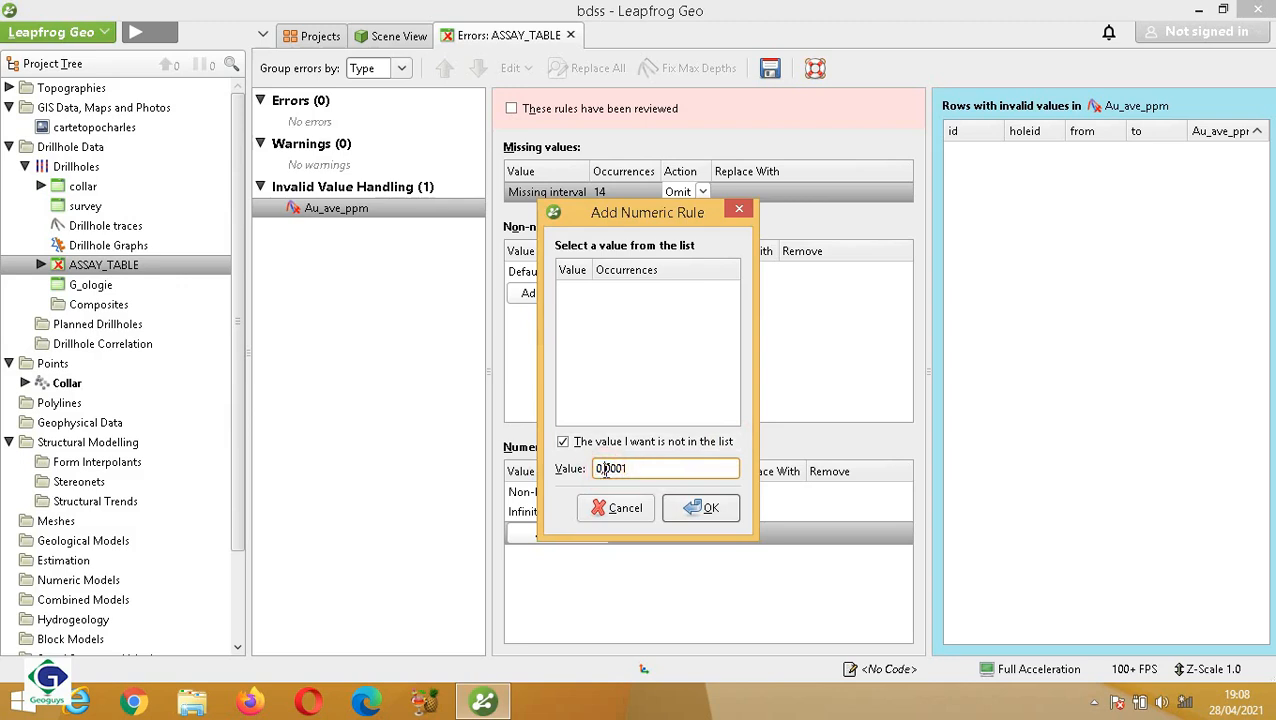
click(700, 508)
- Set the replacement value of the new 0.0001 numeric rule to 0.0001
click(767, 531)
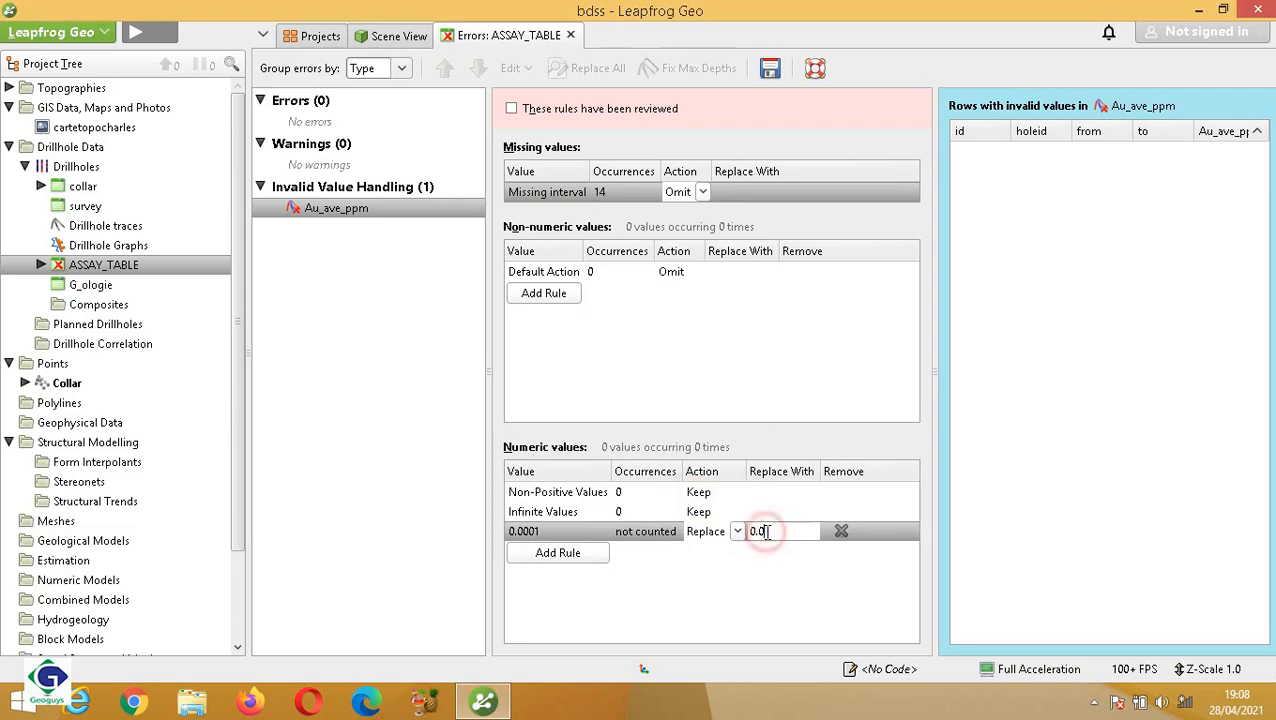
text(00)
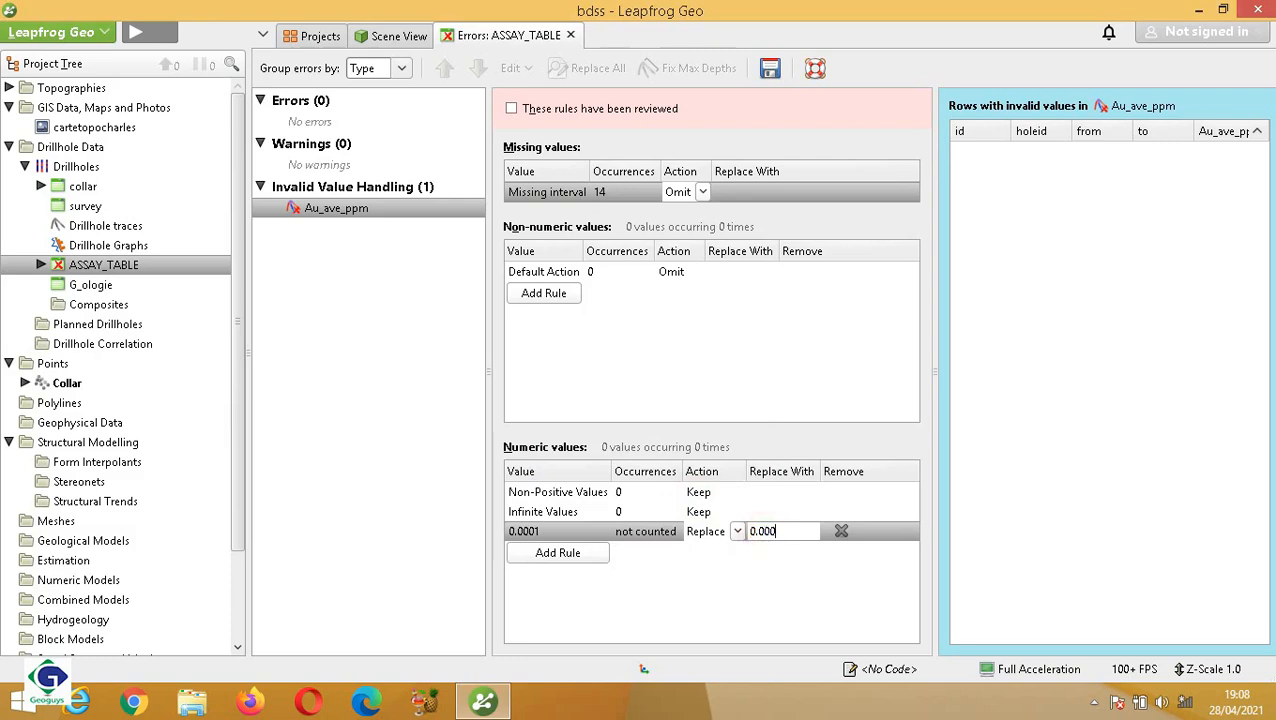
text(1)
click(768, 596)
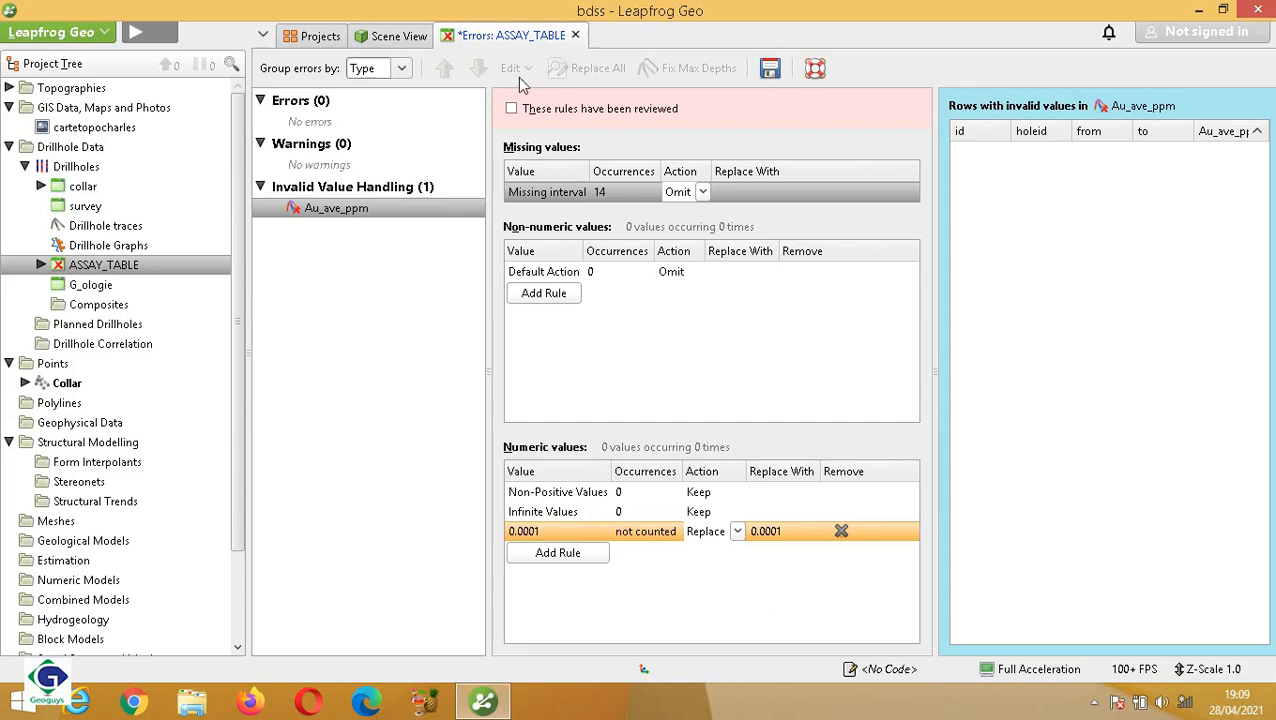
- Mark the Au_ave_ppm rules as reviewed, save the corrections and close the ASSAY_TABLE errors view
click(511, 109)
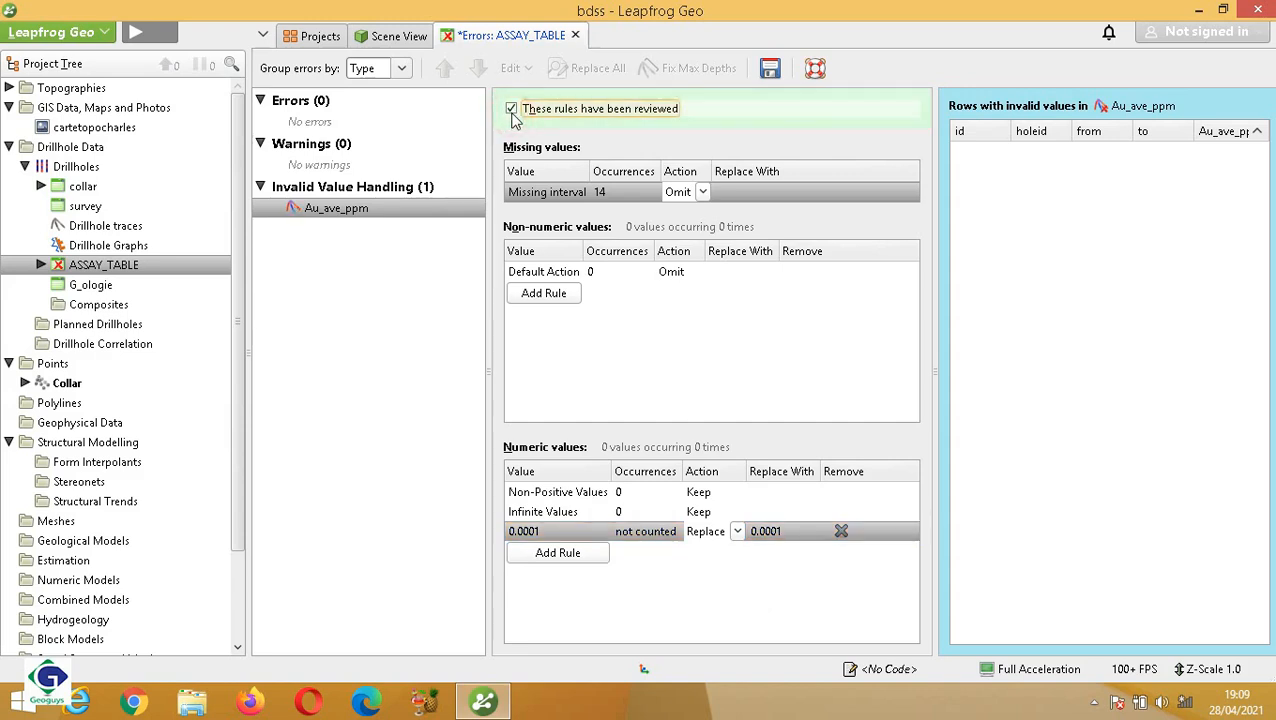
click(769, 69)
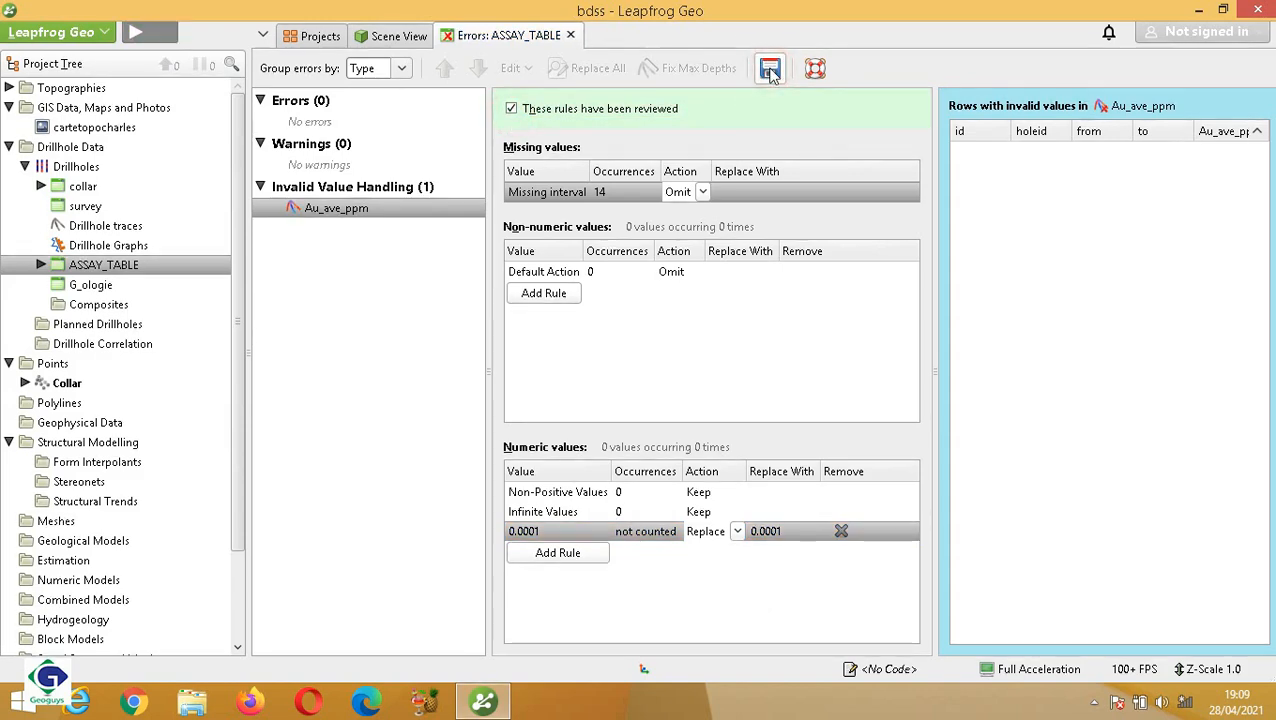
click(572, 36)
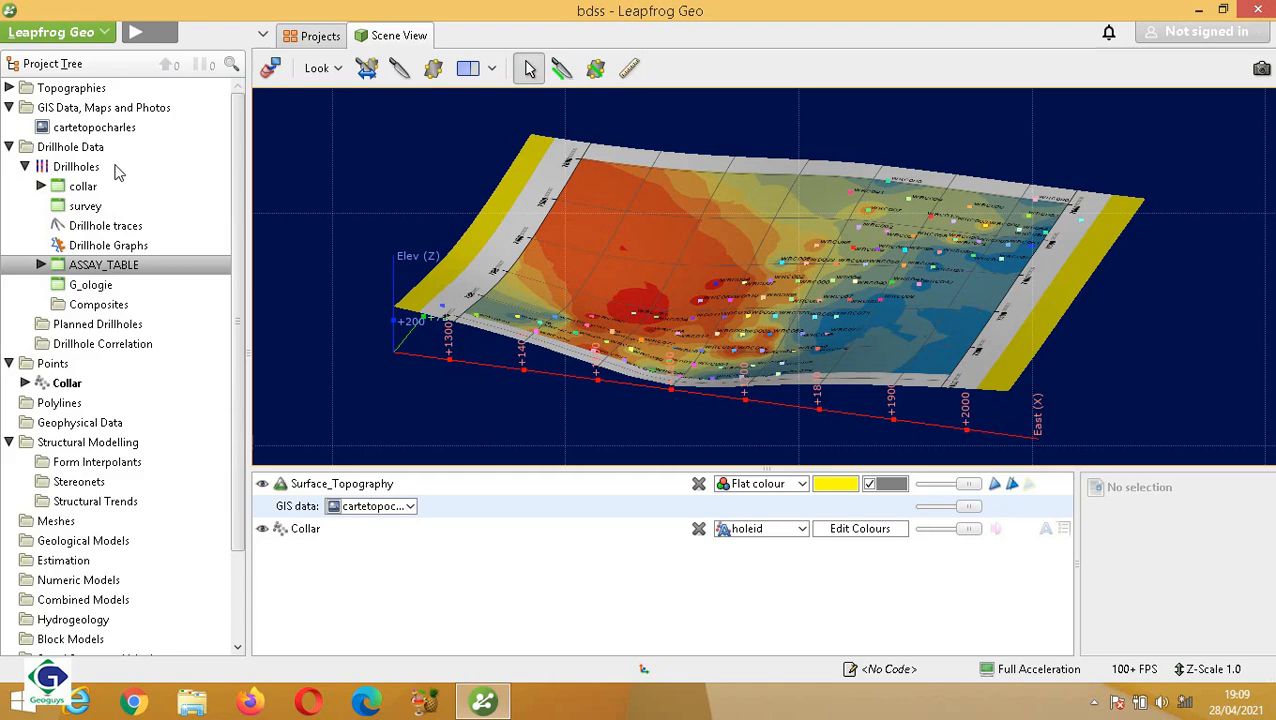
- Add ASSAY_TABLE to the 3D scene and view its drillholes beneath the topography
click(106, 268)
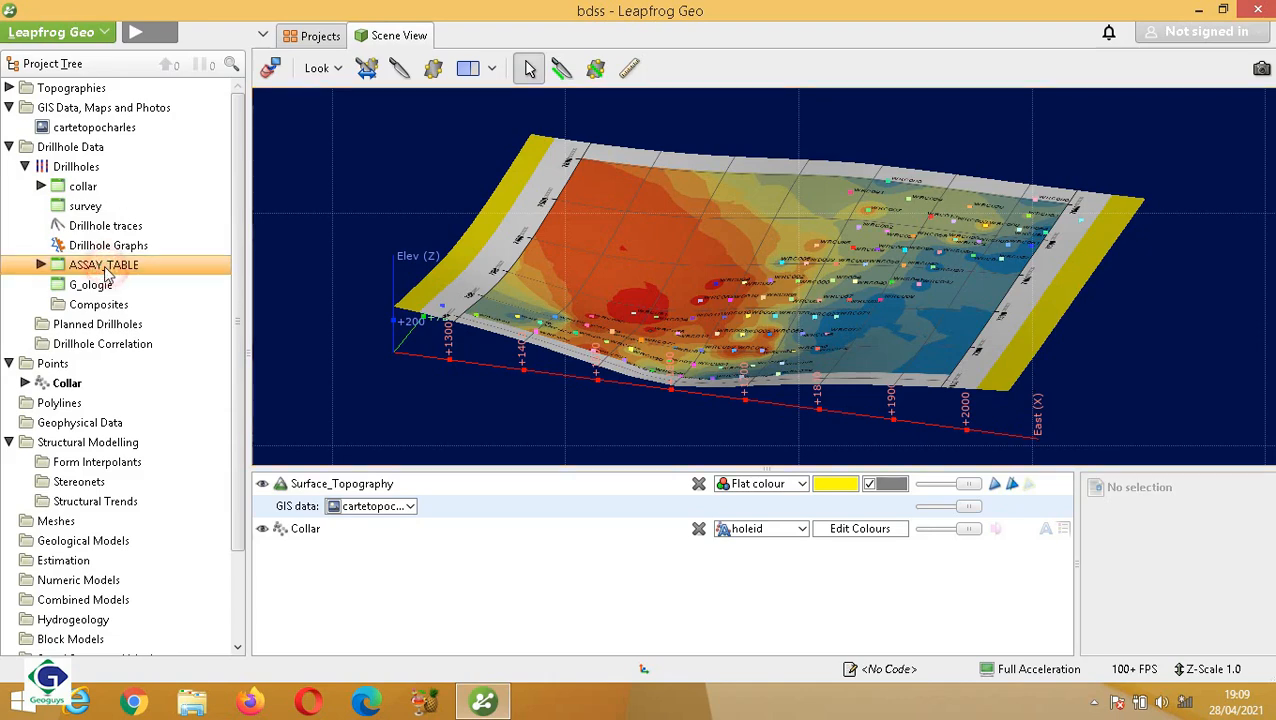
drag(106, 270, 727, 398)
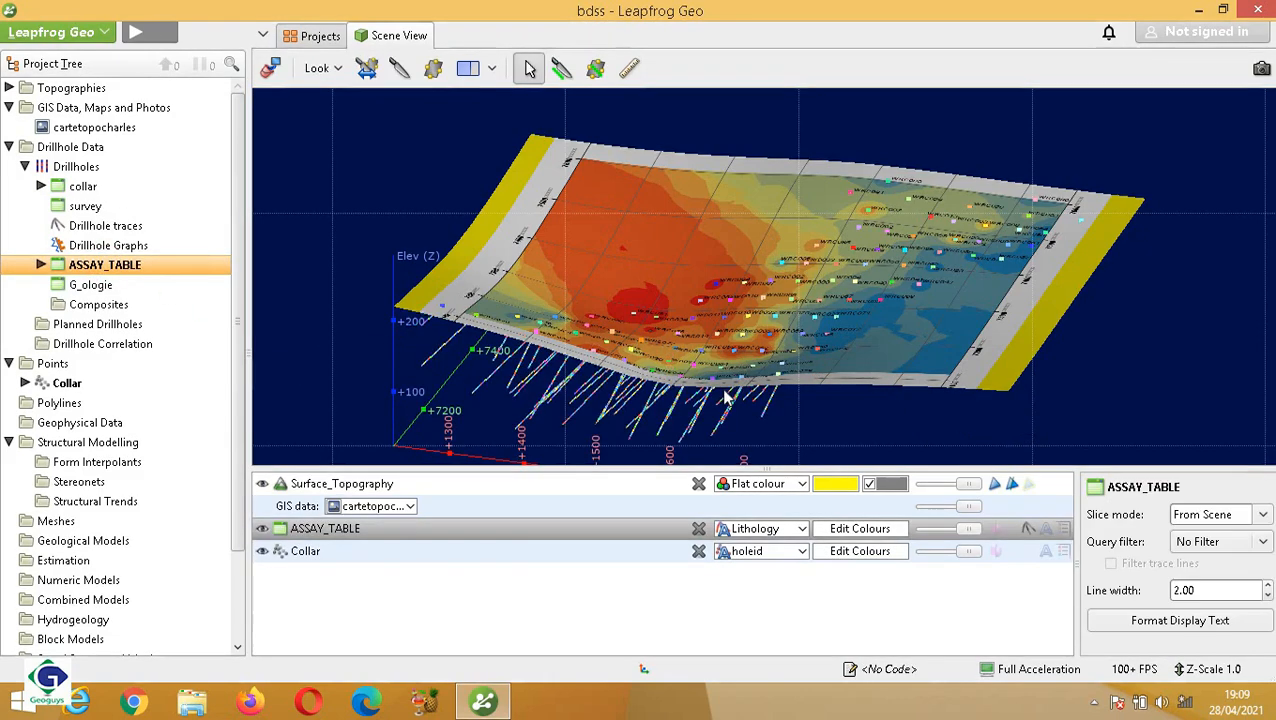
drag(810, 415, 730, 357)
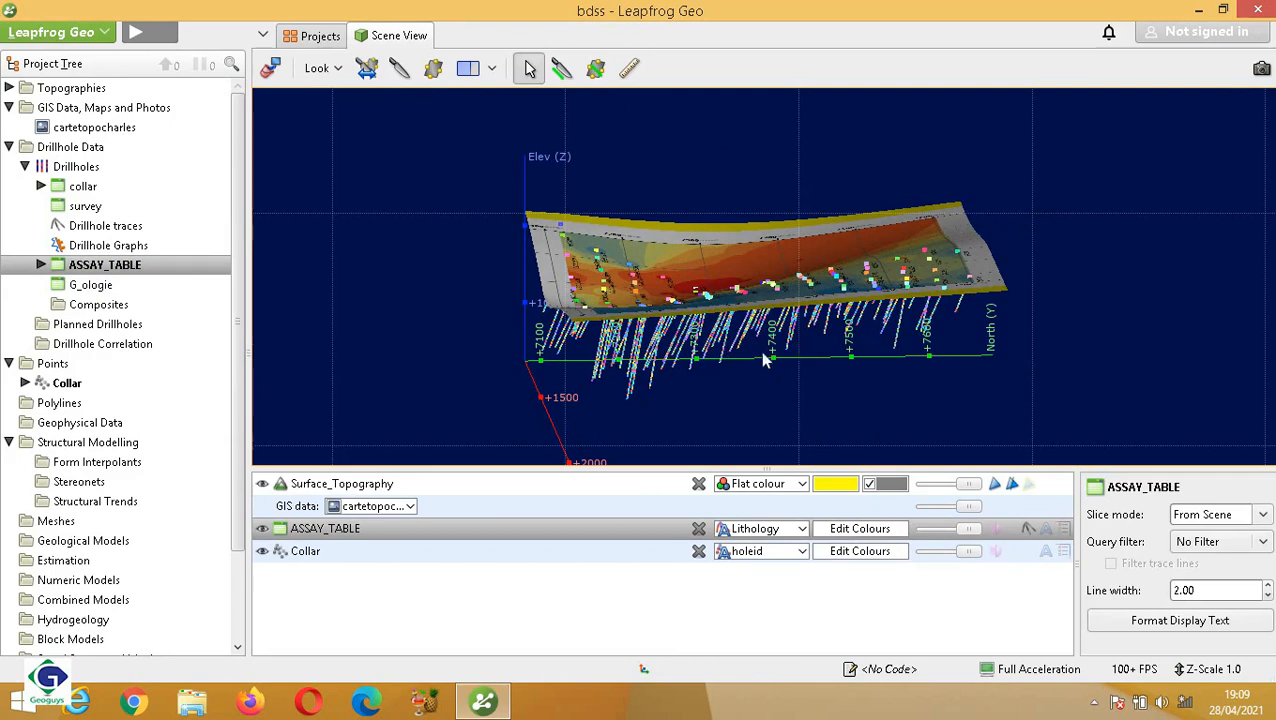
- Display the ASSAY_TABLE drillholes as solid cylinders and inspect them close up from the side and above
click(995, 529)
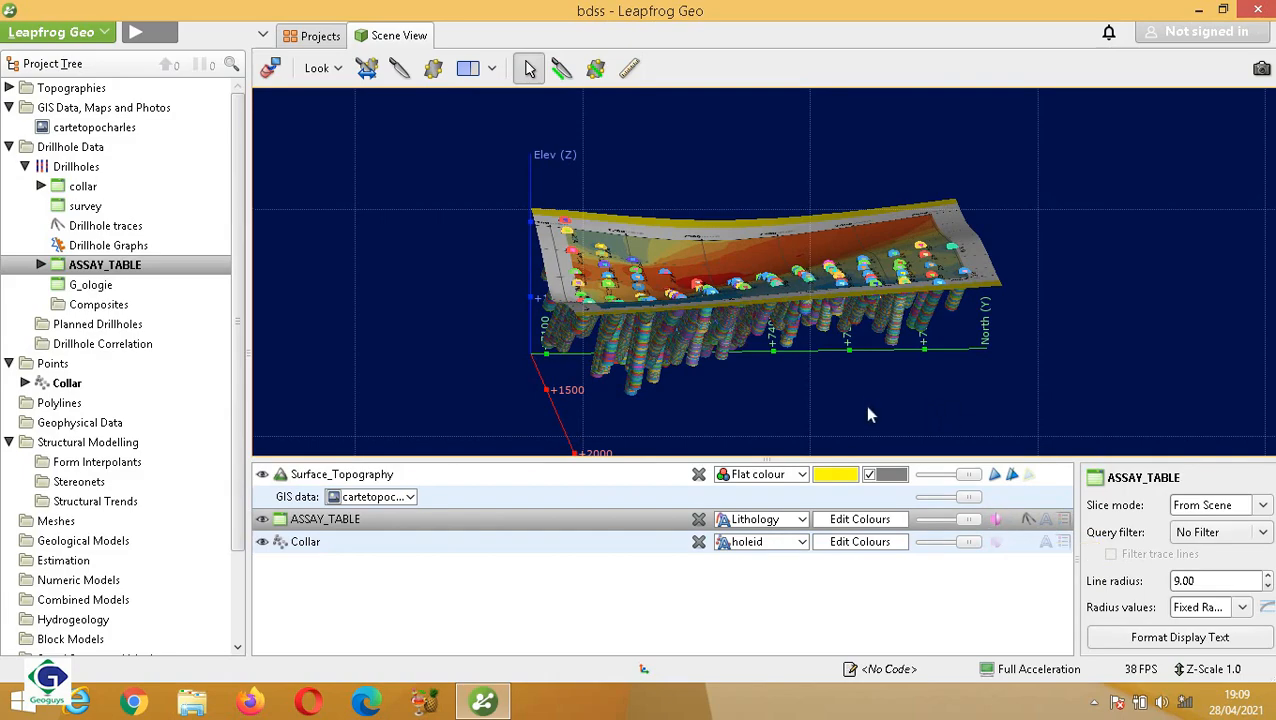
drag(869, 407, 957, 393)
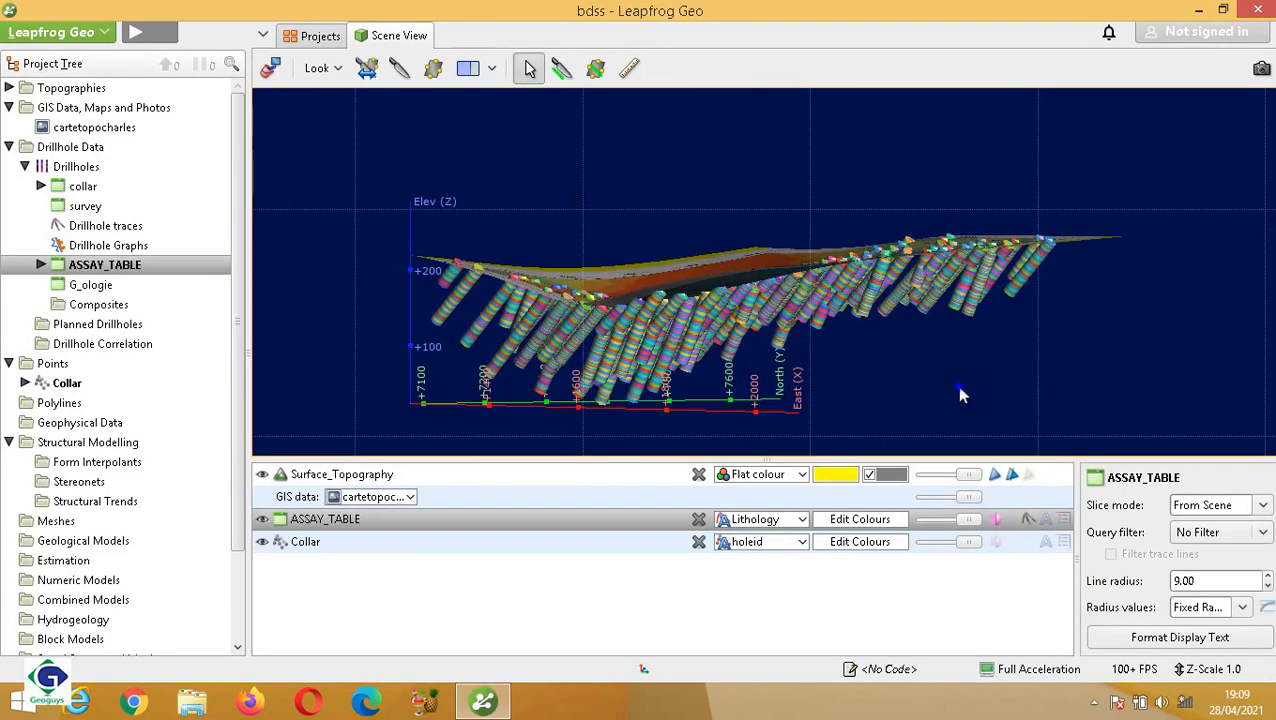
scroll(957, 393, up, 5)
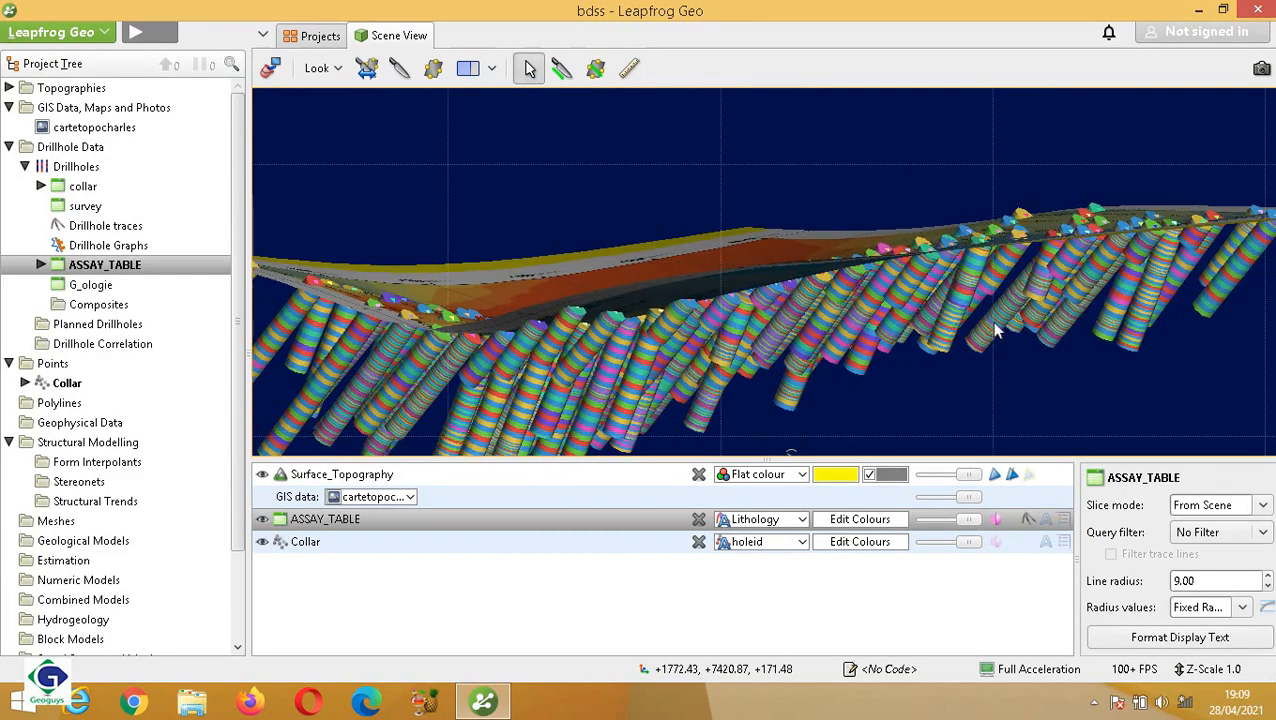
drag(994, 322, 1137, 352)
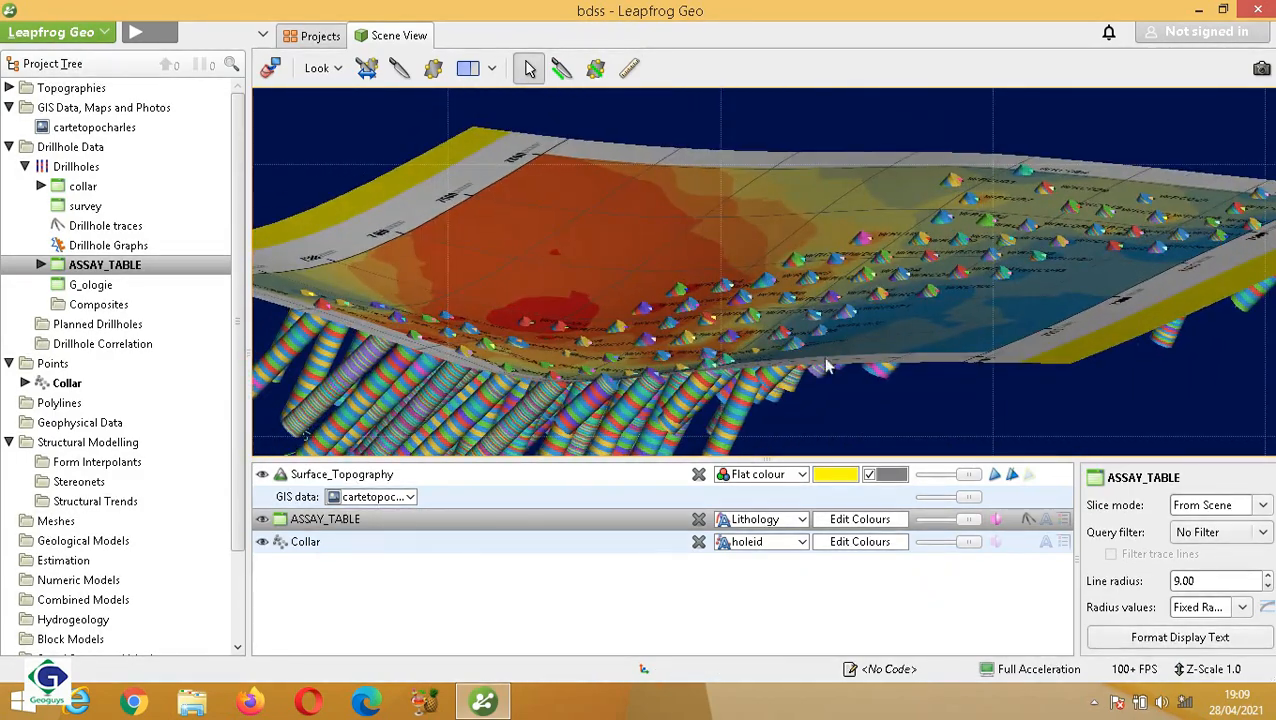